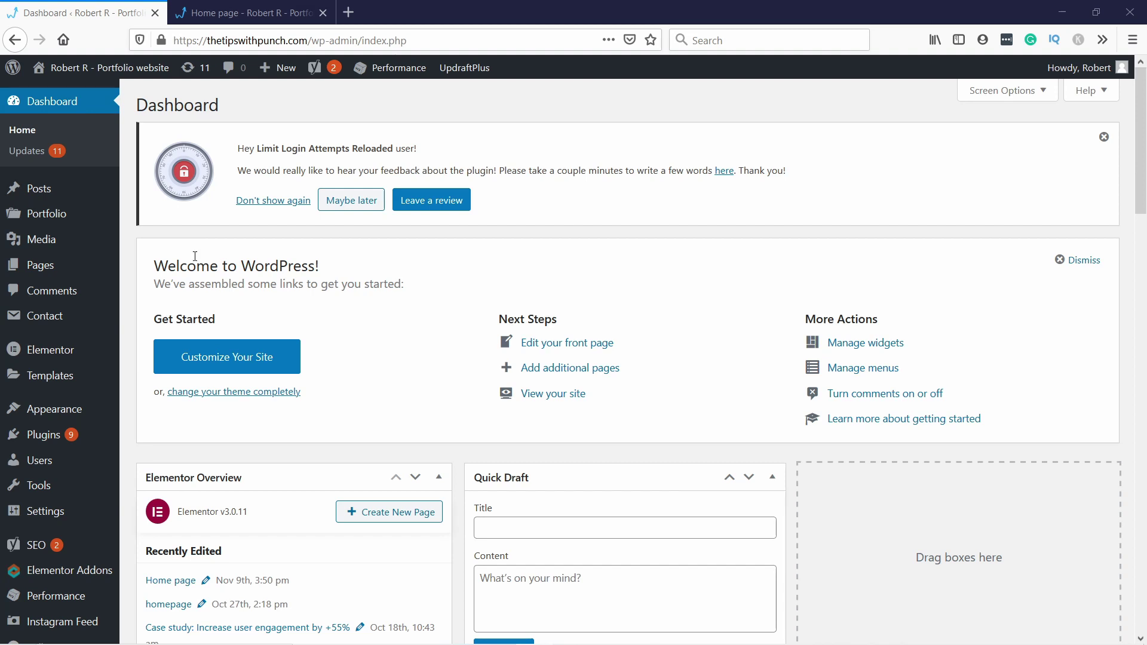
# Search the plugin directory for 'twitter feed', then install and activate Custom Twitter Feeds
pyautogui.moveTo(59, 437)
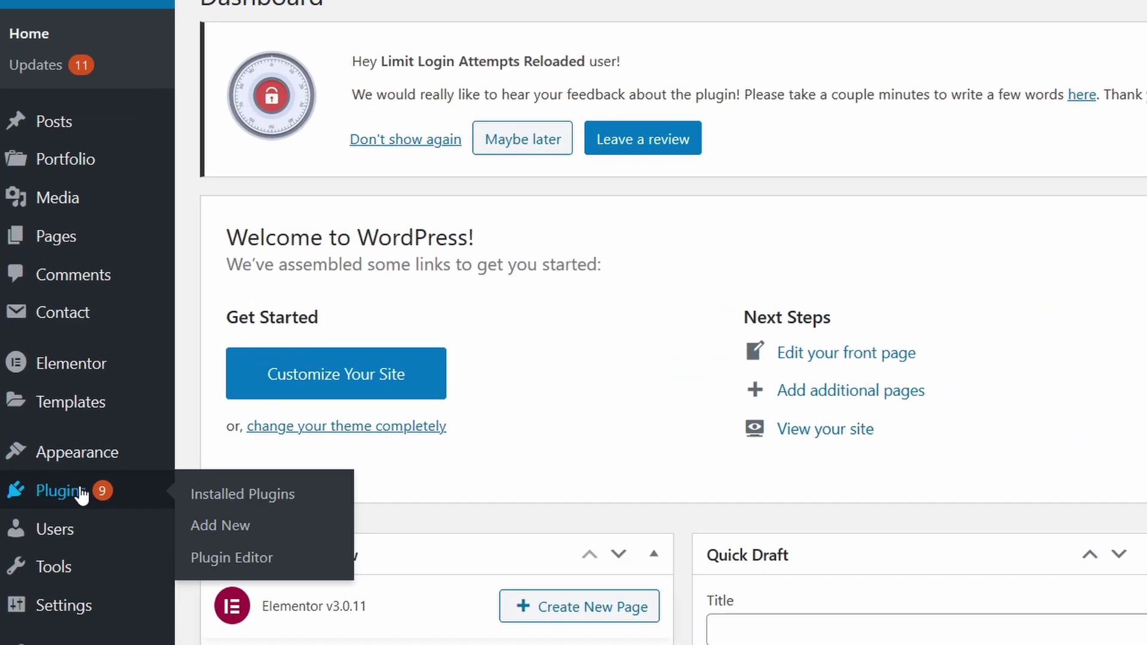
pyautogui.click(224, 526)
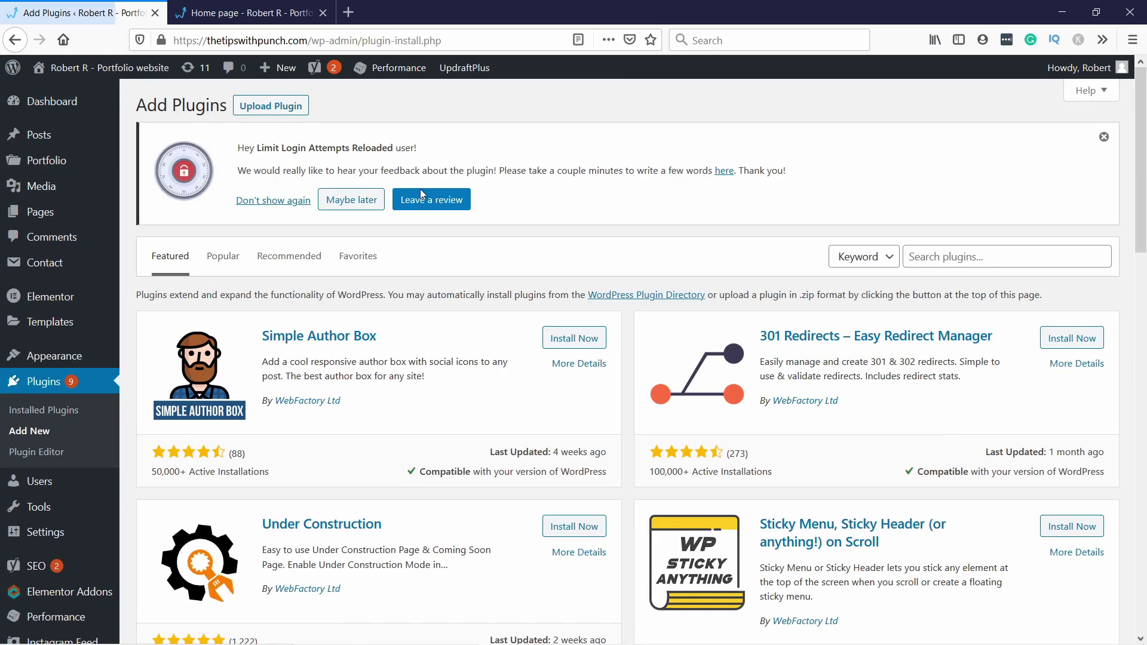
pyautogui.click(953, 254)
pyautogui.write('twit')
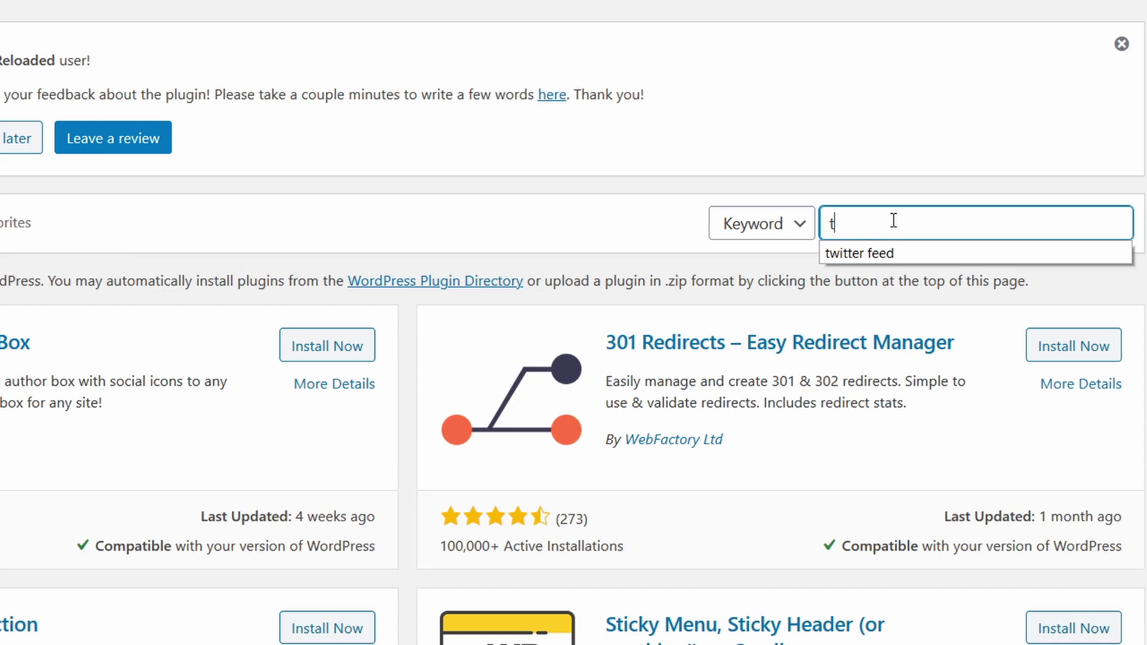
pyautogui.write('ter feed')
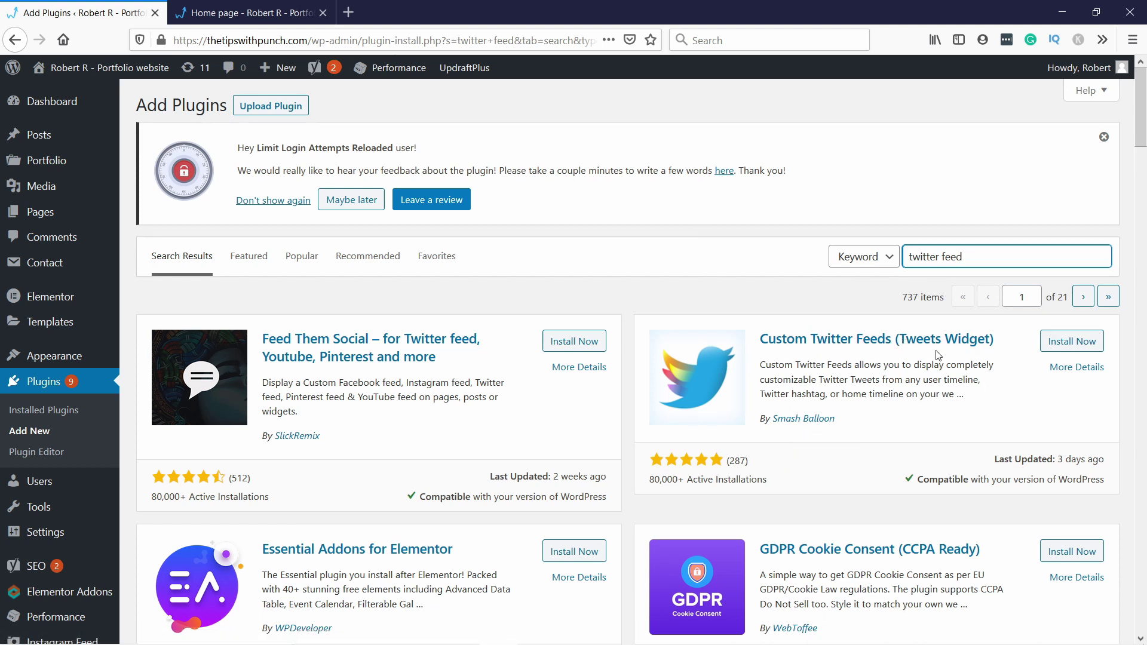
pyautogui.click(1062, 344)
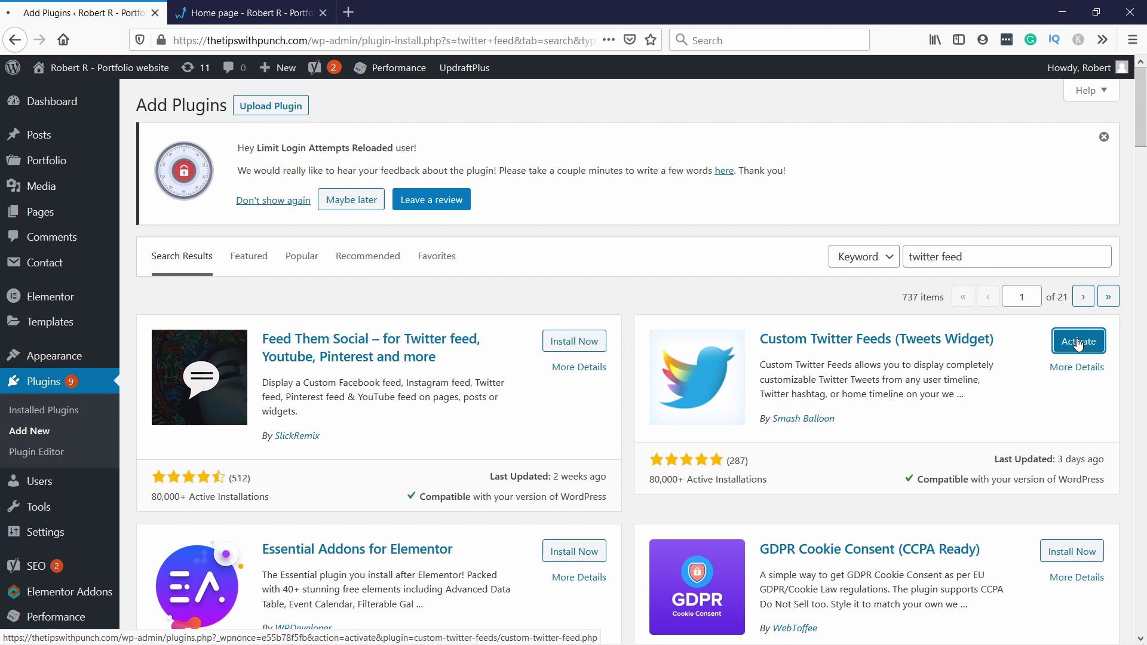
pyautogui.click(1078, 342)
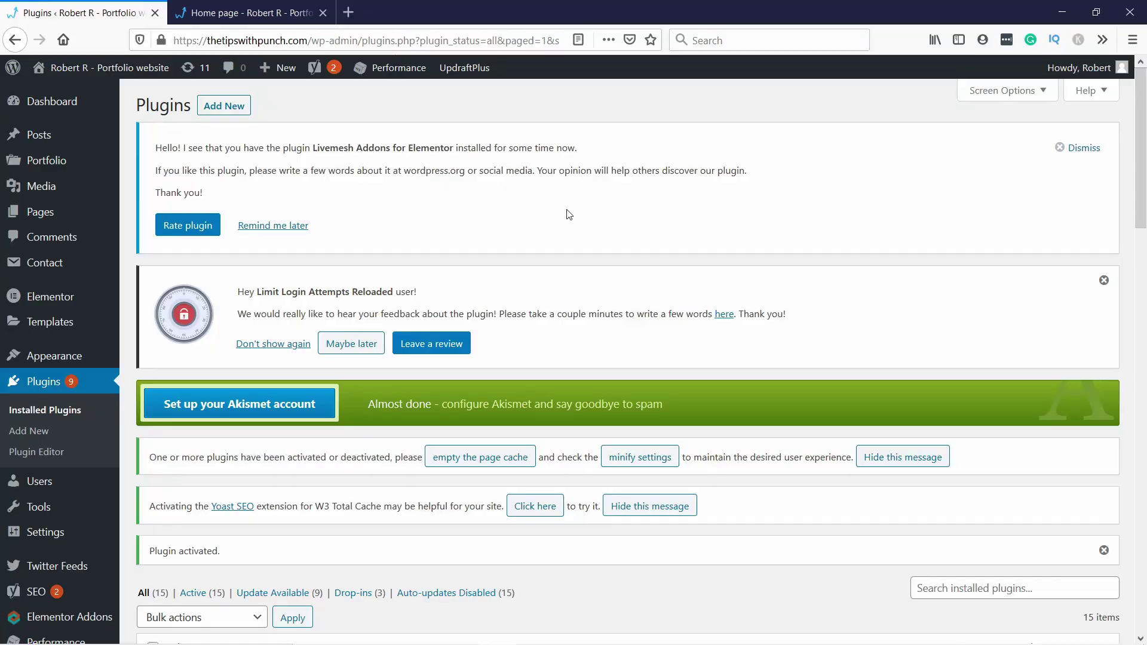
# From the Twitter Feeds settings, authorize the app to save the access token and secret
pyautogui.scroll(-2, 59, 490)
pyautogui.moveTo(73, 507)
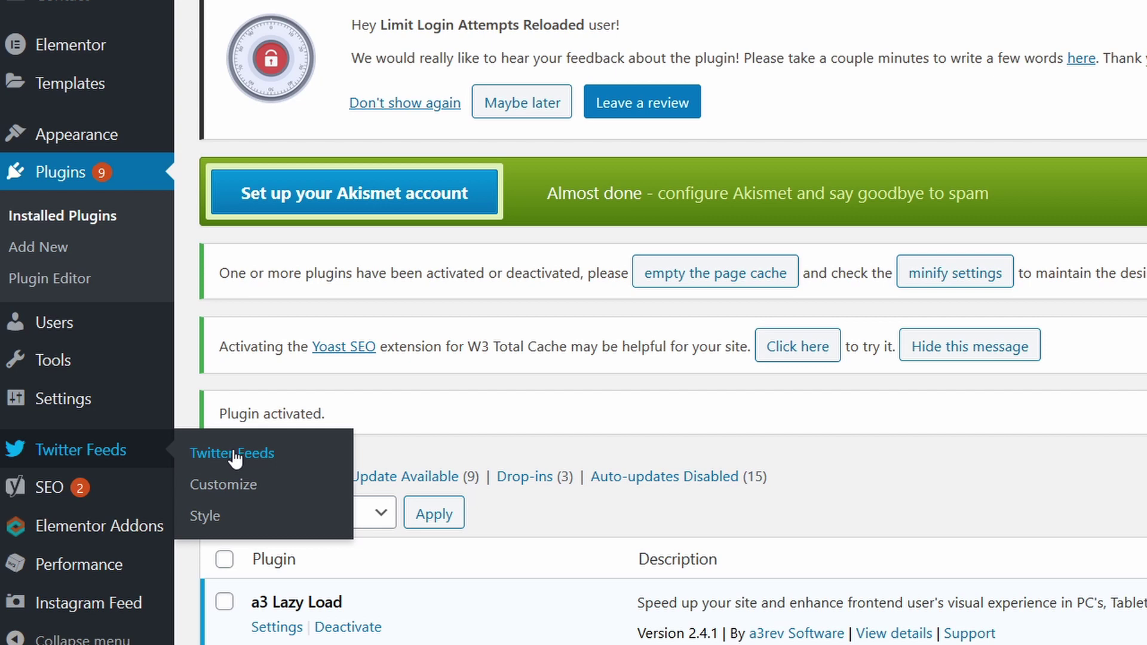
pyautogui.click(233, 457)
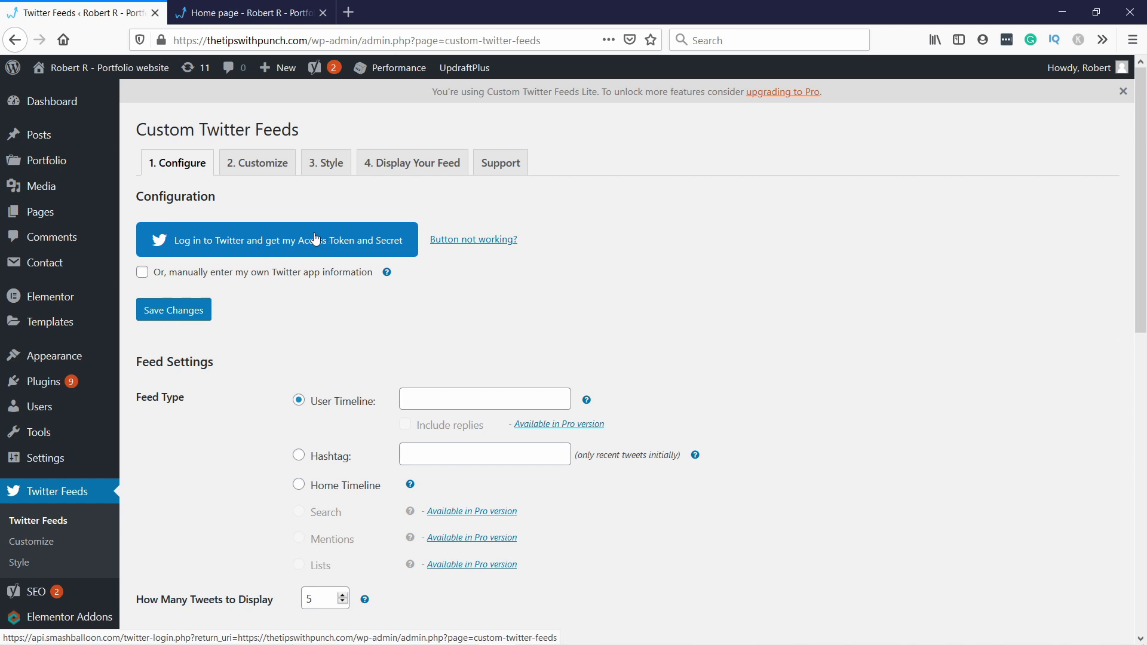
pyautogui.click(279, 242)
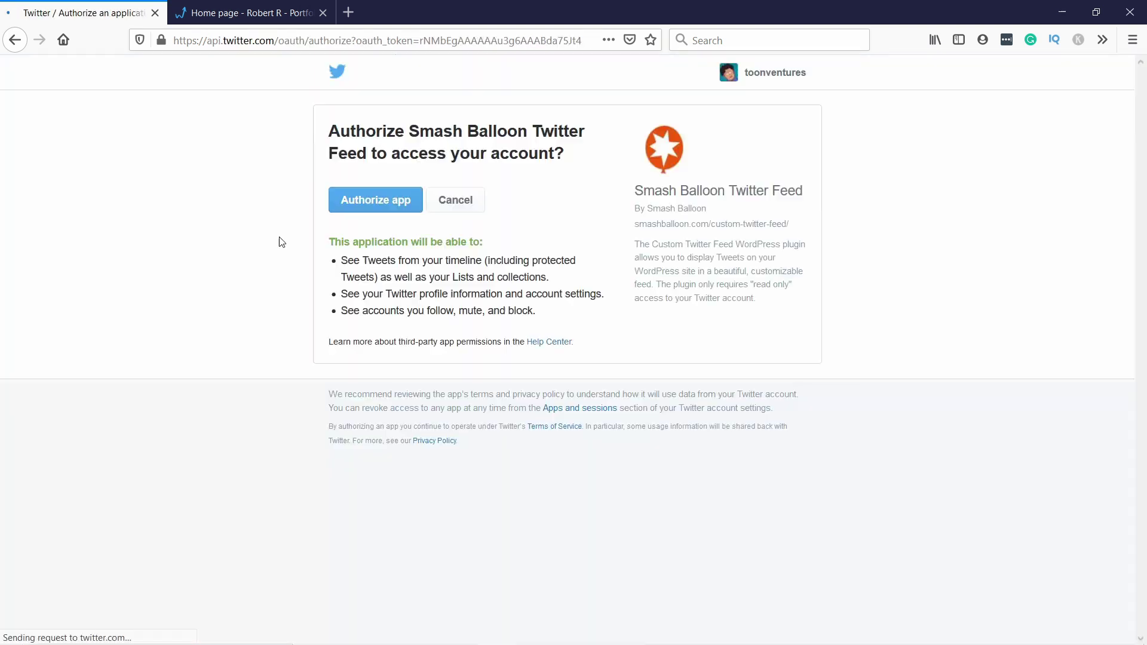
pyautogui.click(384, 205)
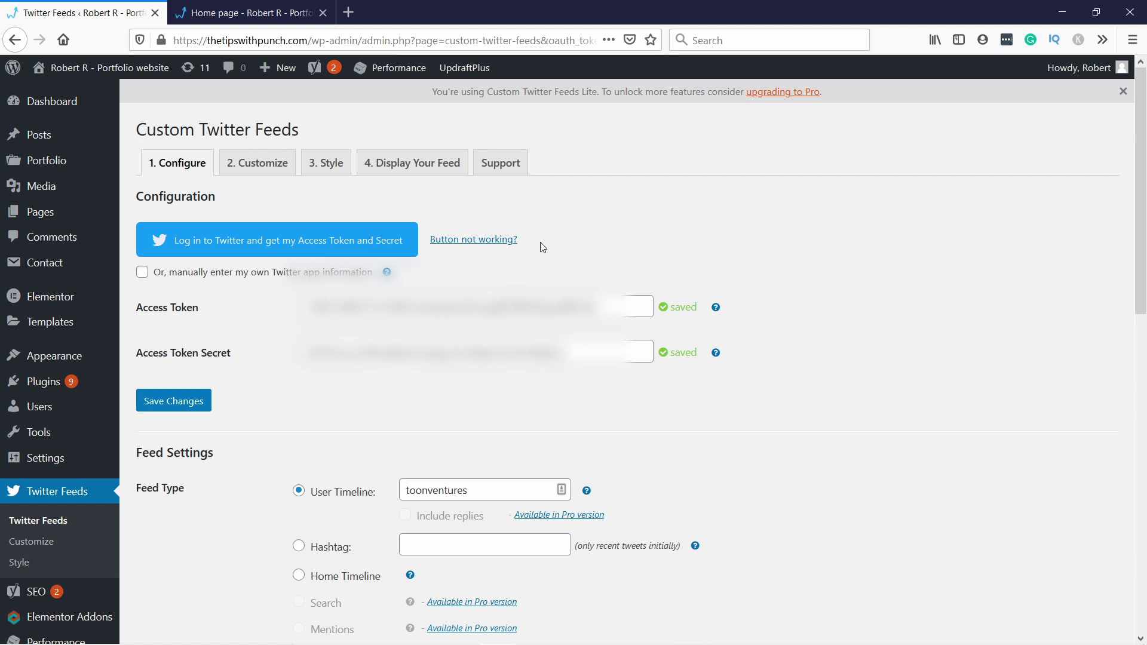
# Lower the 'Check for new tweets every' interval to 1 hour and save the feed settings
pyautogui.scroll(-5, 448, 275)
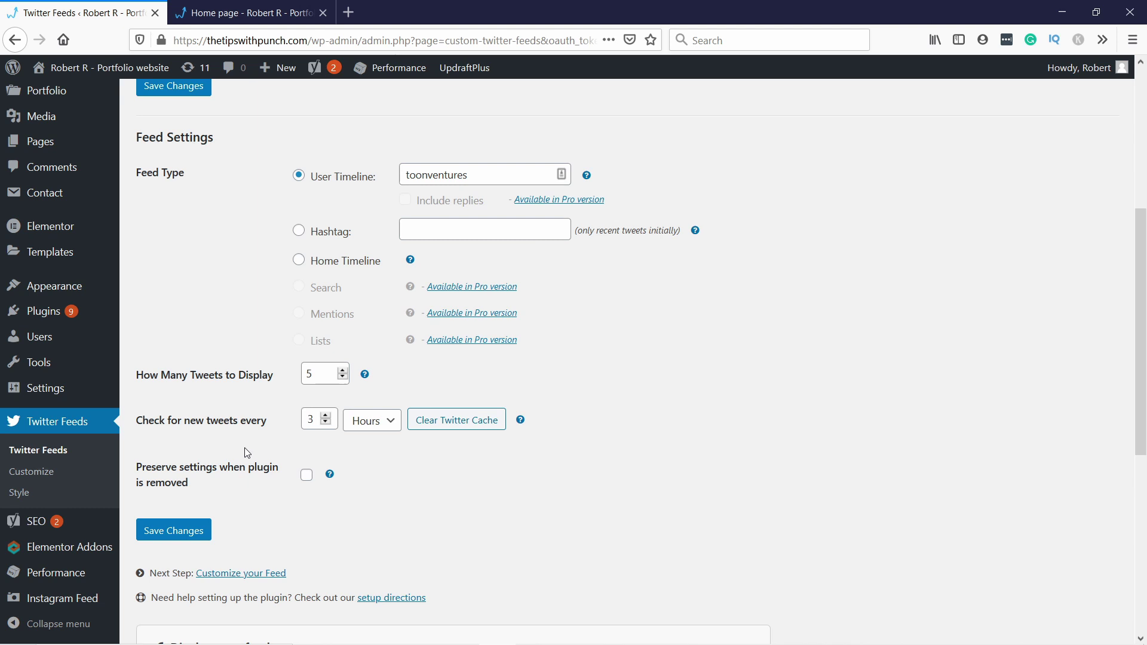
pyautogui.click(326, 424)
pyautogui.click(172, 533)
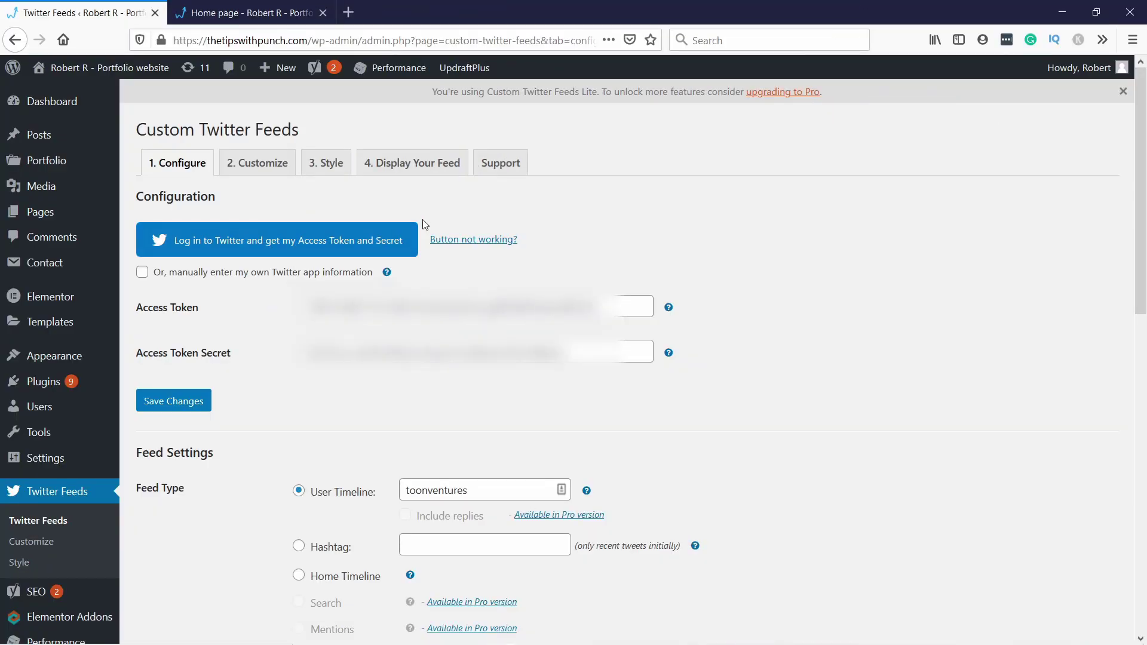
# Copy the [custom-twitter-feeds] shortcode from the Display Your Feed tab, then go to All Posts
pyautogui.click(399, 168)
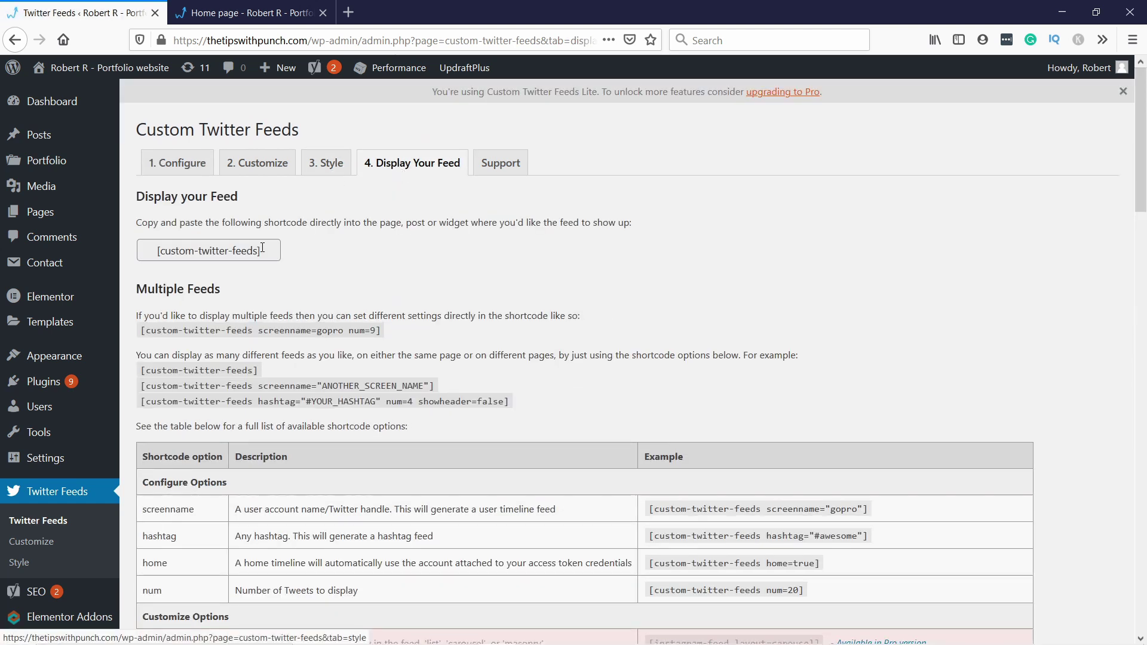
pyautogui.moveTo(261, 251); pyautogui.dragTo(166, 250)
pyautogui.rightClick(167, 249)
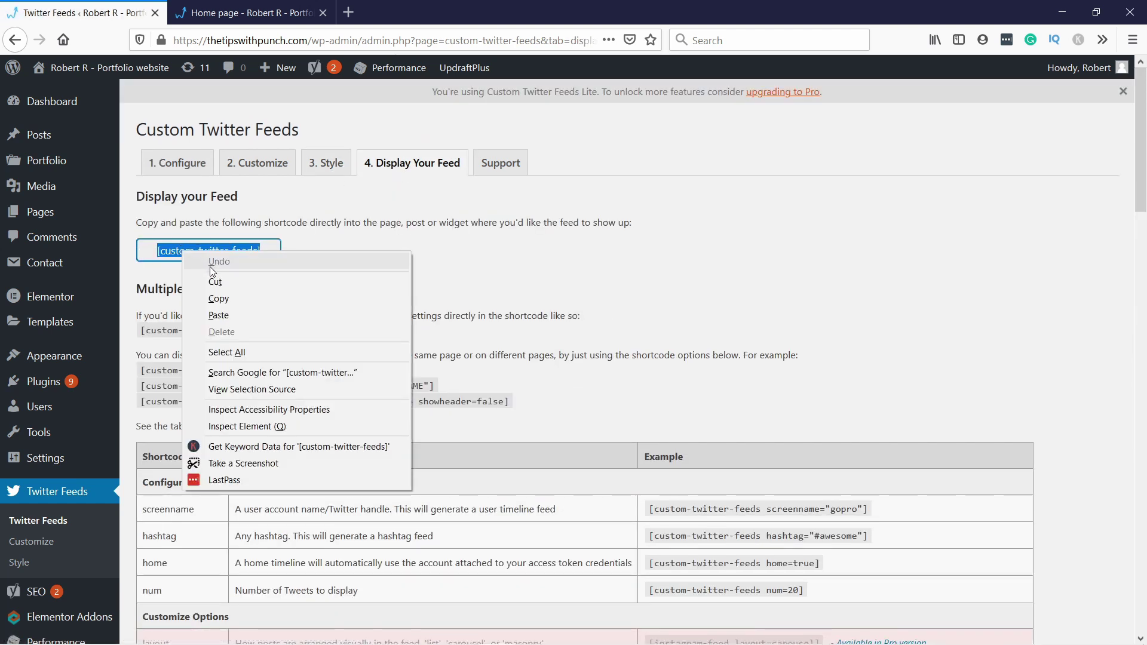
pyautogui.click(234, 297)
pyautogui.moveTo(337, 231); pyautogui.dragTo(339, 237)
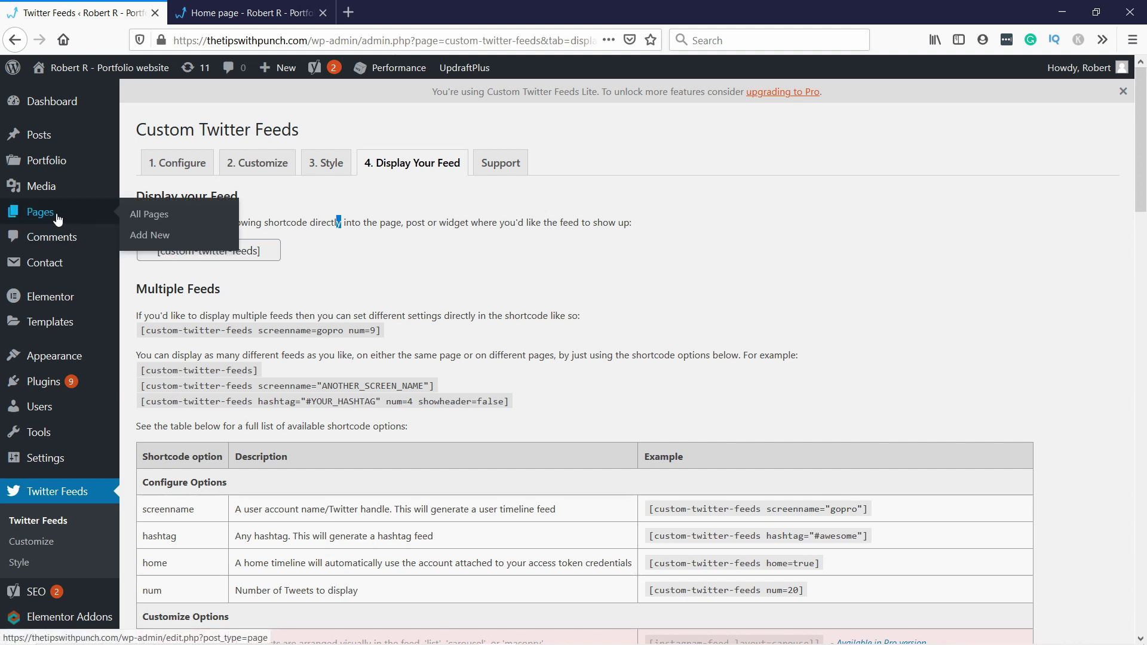
pyautogui.moveTo(41, 135)
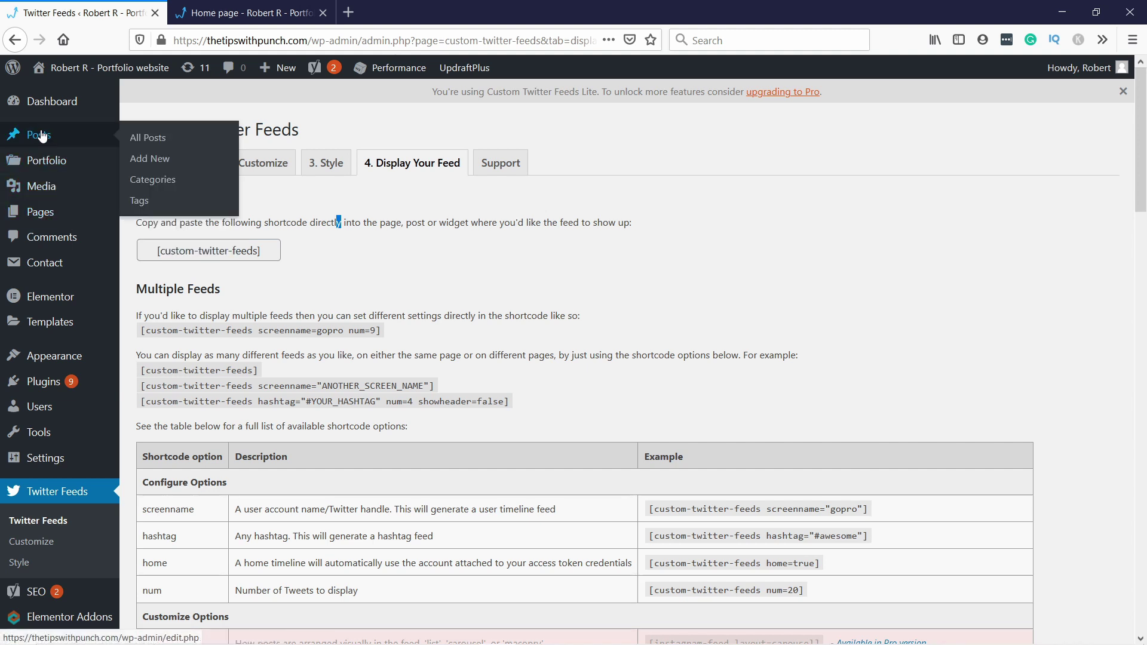
pyautogui.click(146, 140)
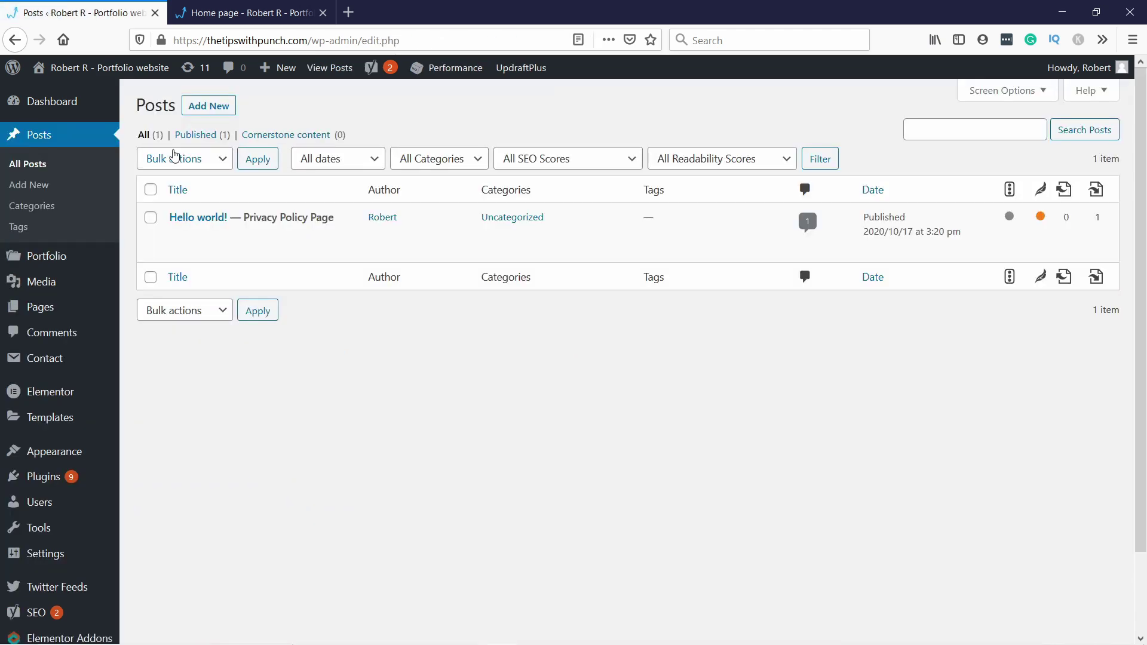
# Open the Hello world! post in the block editor
pyautogui.moveTo(213, 223)
pyautogui.click(178, 235)
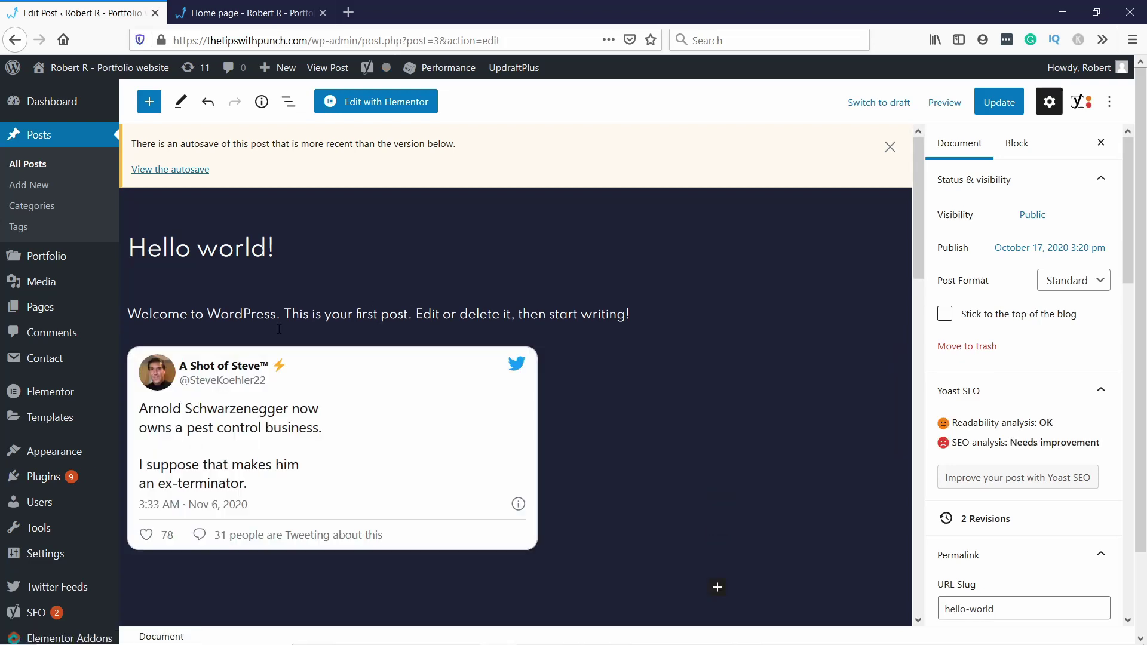
pyautogui.scroll(-2, 392, 439)
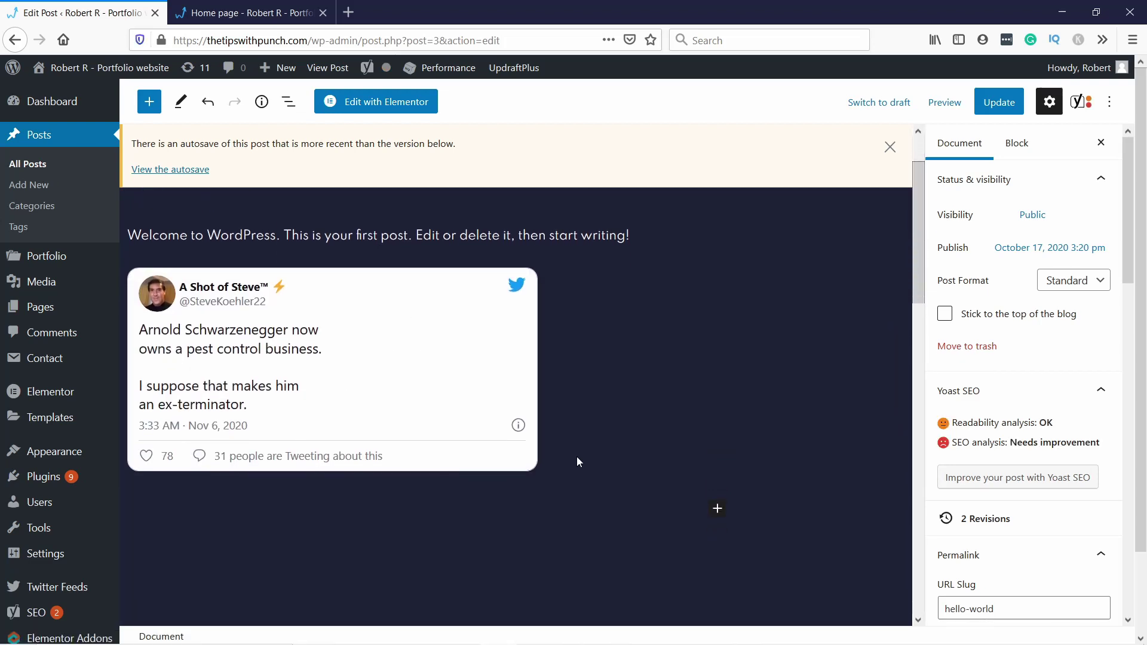
pyautogui.scroll(2, 431, 249)
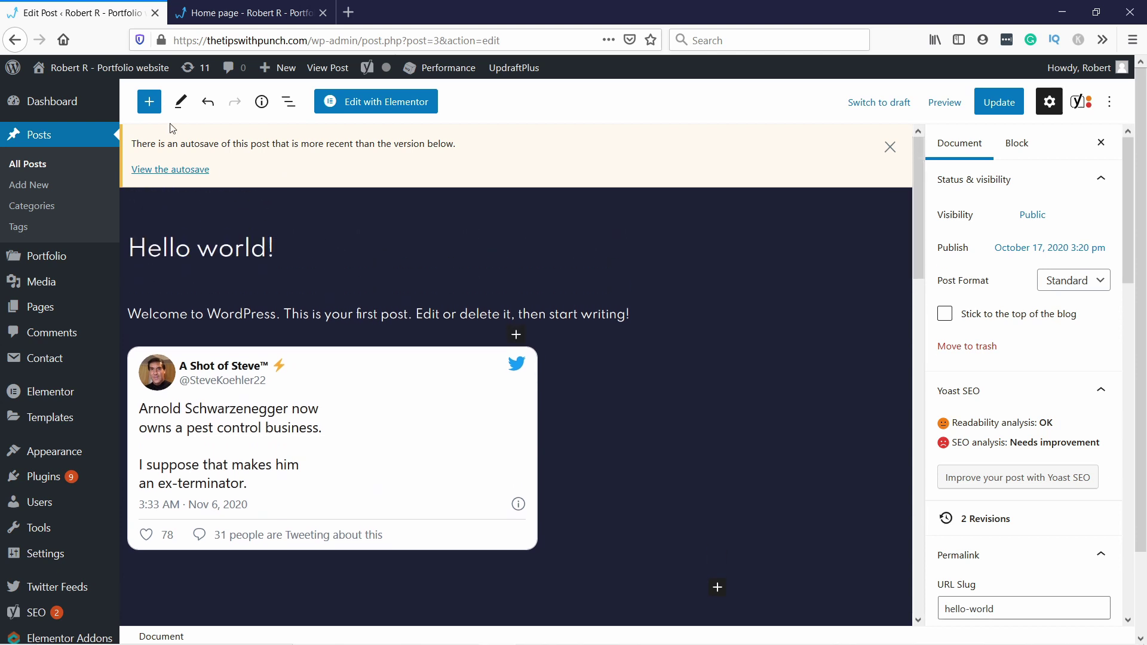
# Insert a Shortcode block containing [custom-twitter-feeds] and update the post
pyautogui.click(150, 103)
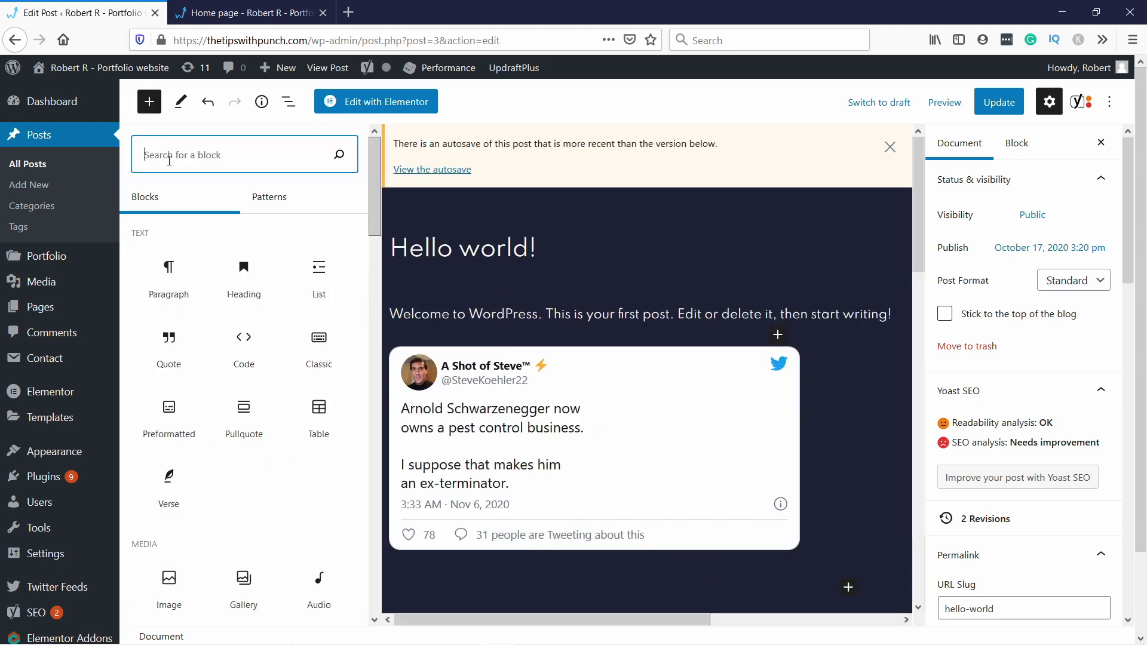
pyautogui.write('sg')
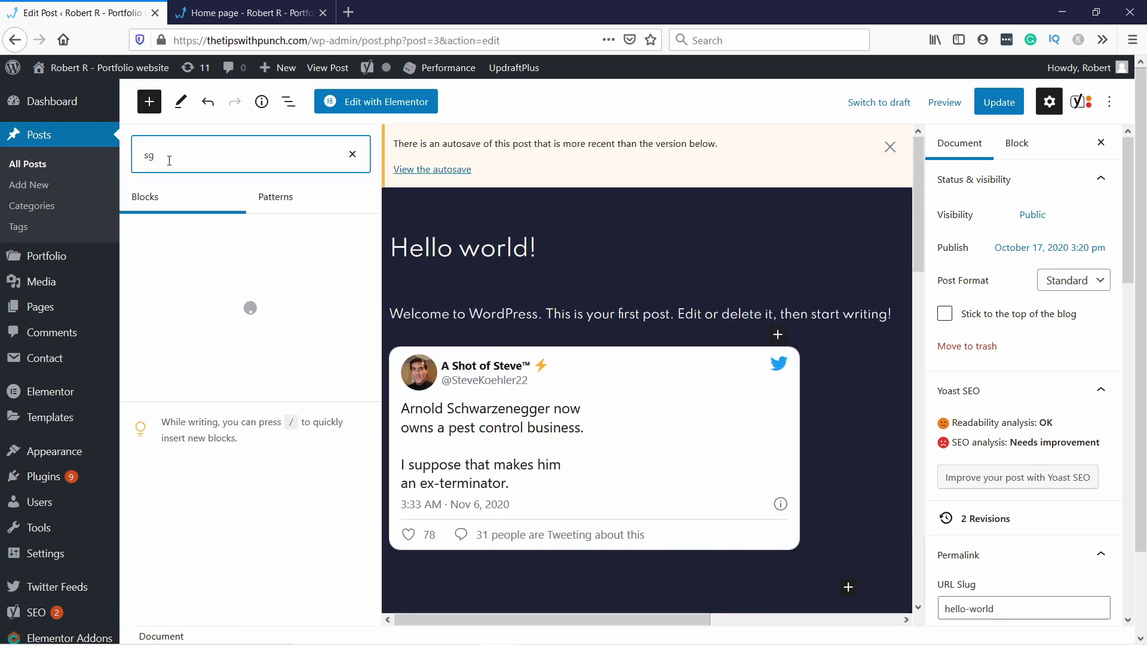
pyautogui.press('BackSpace')
pyautogui.write('hort')
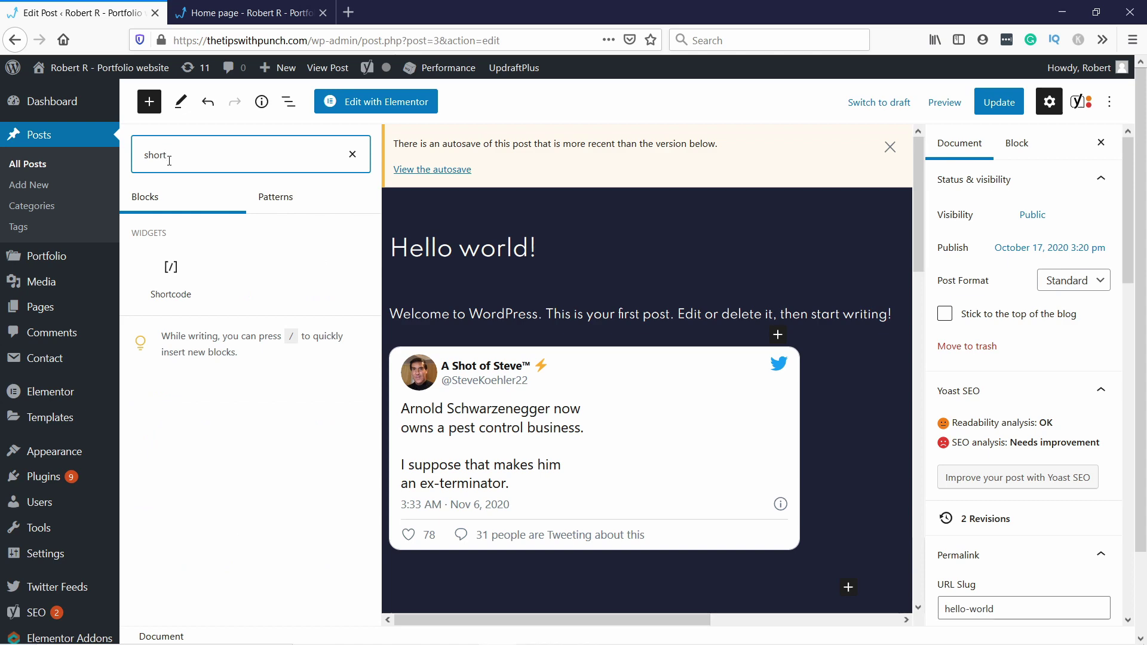
pyautogui.click(173, 274)
pyautogui.scroll(-5, 181, 275)
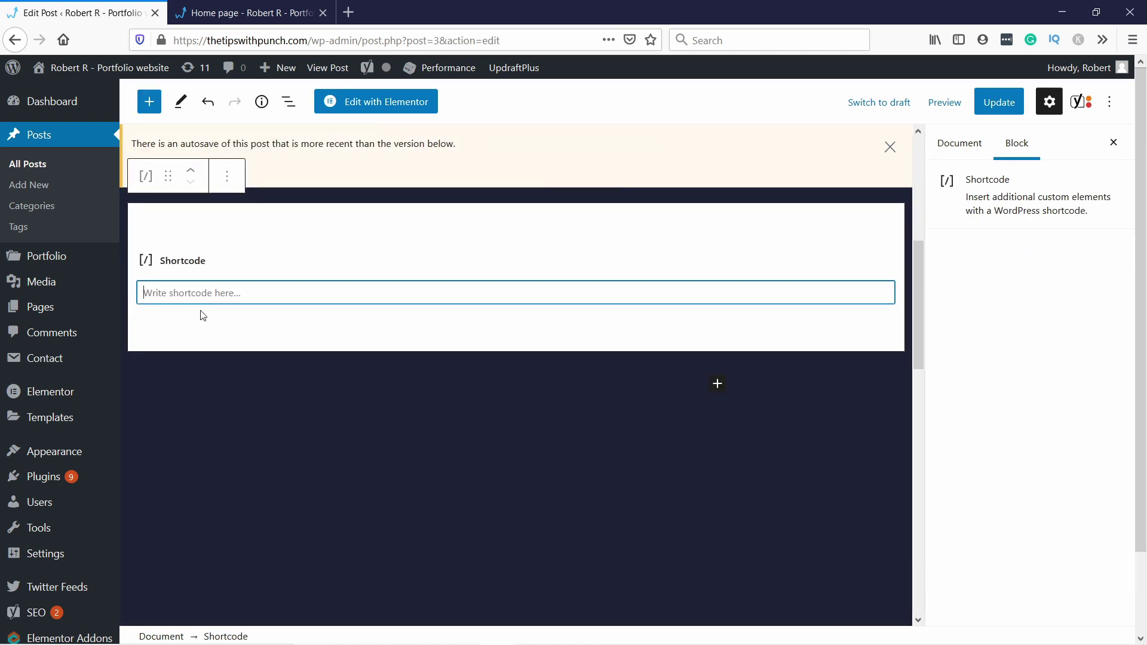
pyautogui.hotkey('ctrl', 'v')
pyautogui.click(1016, 97)
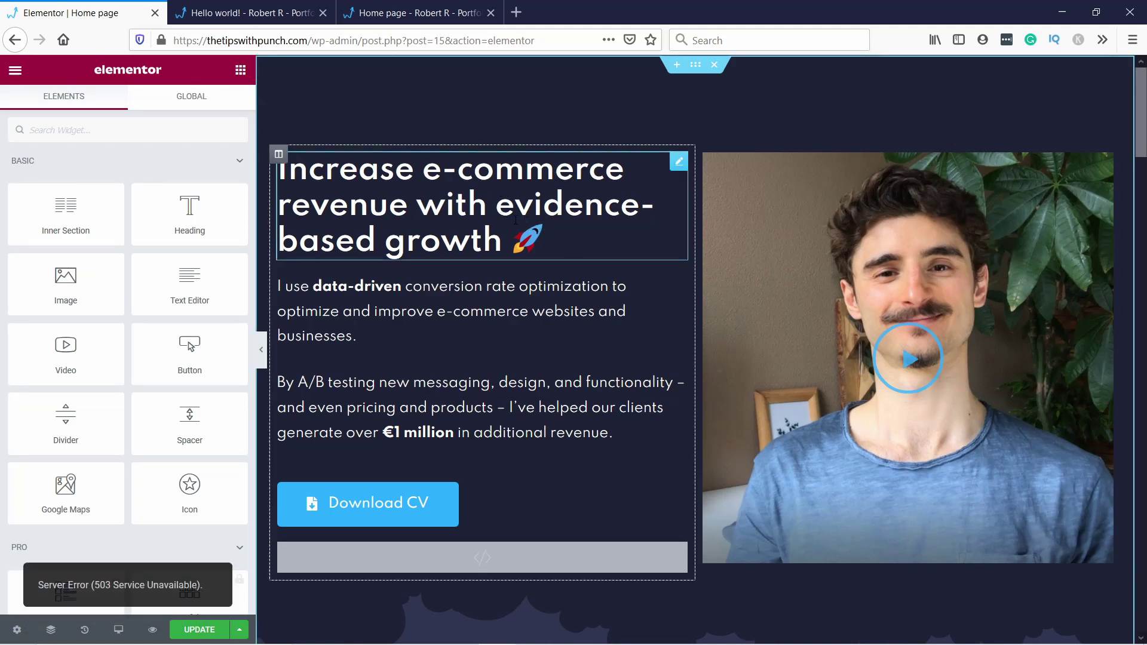
# In Elementor, add a section above Get in touch with a Shortcode widget holding [custom-twitter-feeds]
pyautogui.scroll(-20, 478, 173)
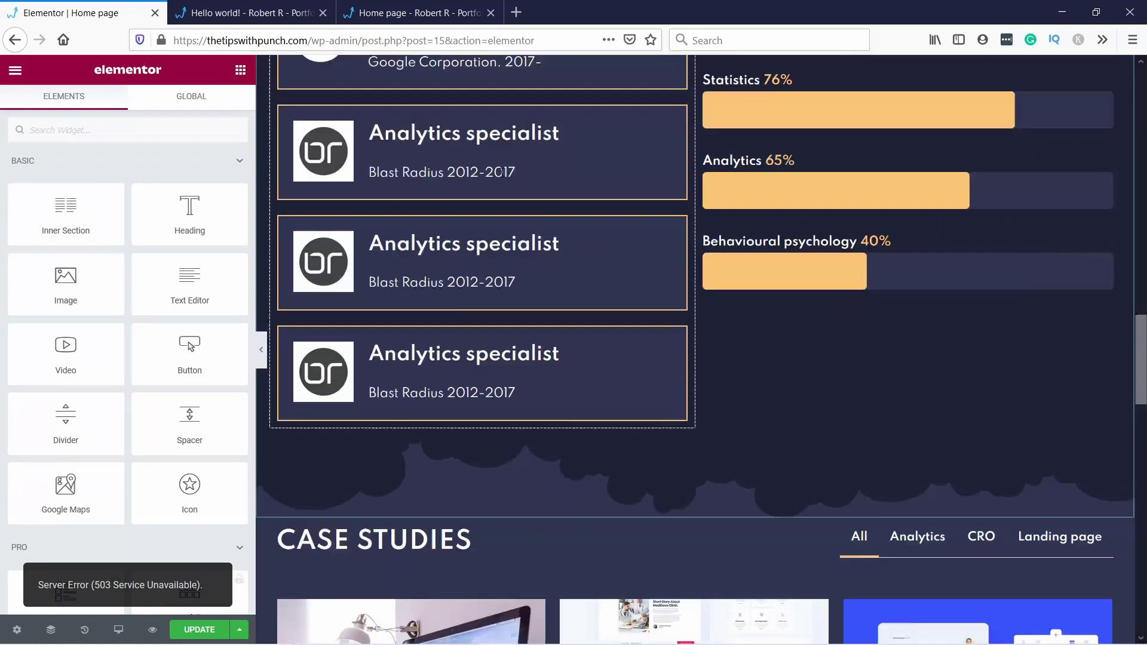
pyautogui.scroll(-4, 519, 188)
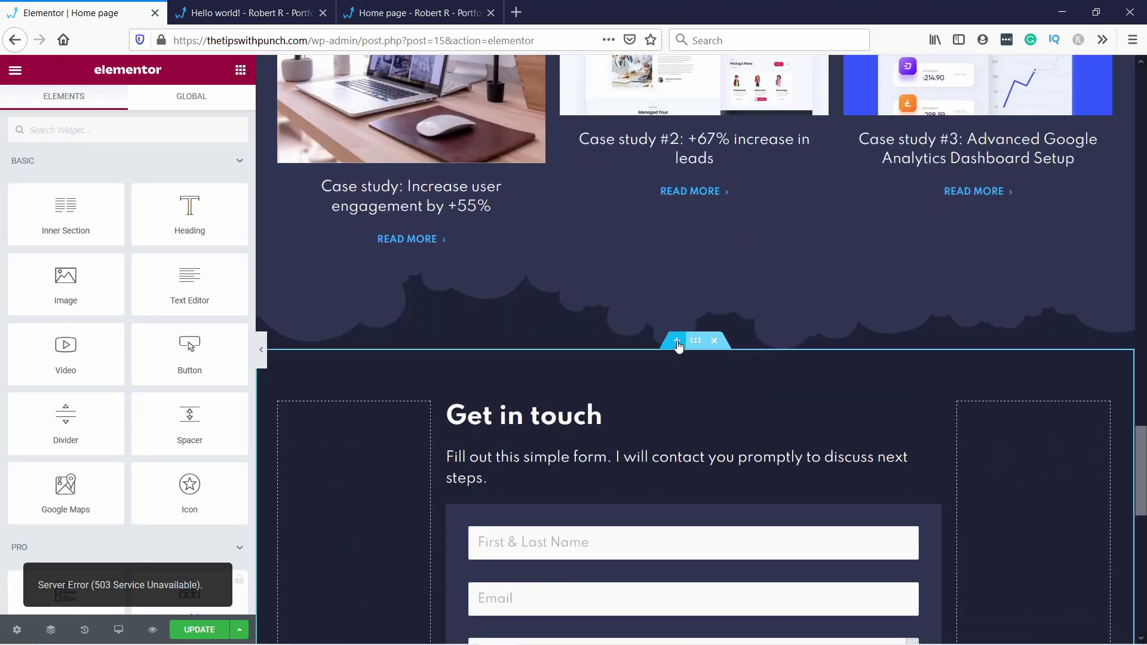
pyautogui.click(677, 341)
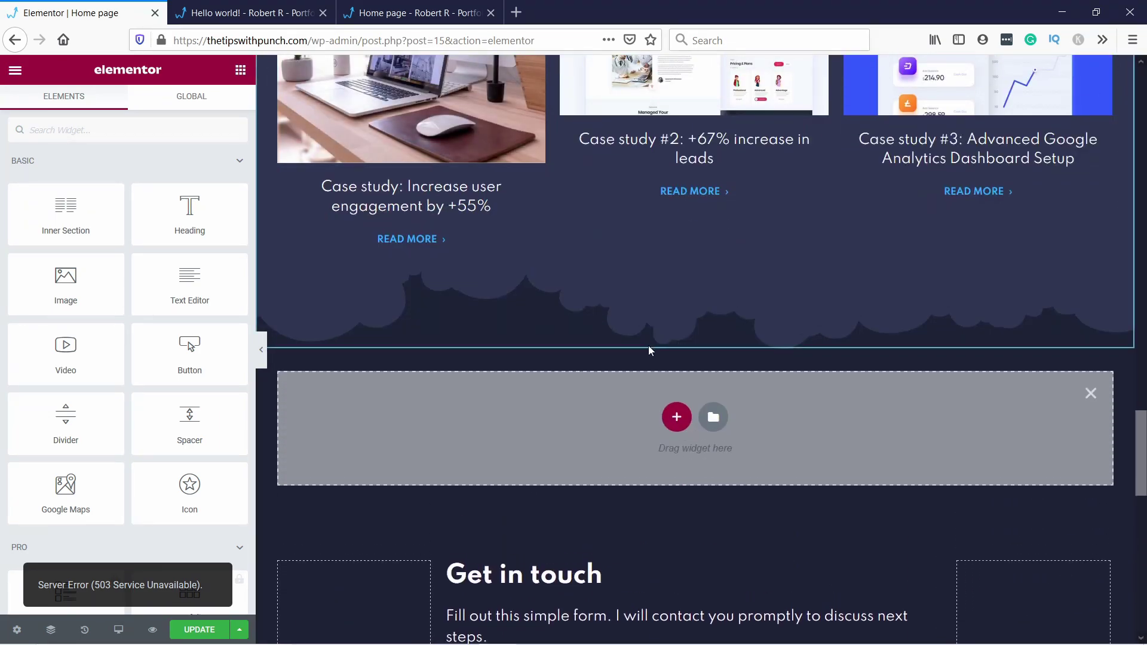
pyautogui.click(80, 131)
pyautogui.write('short')
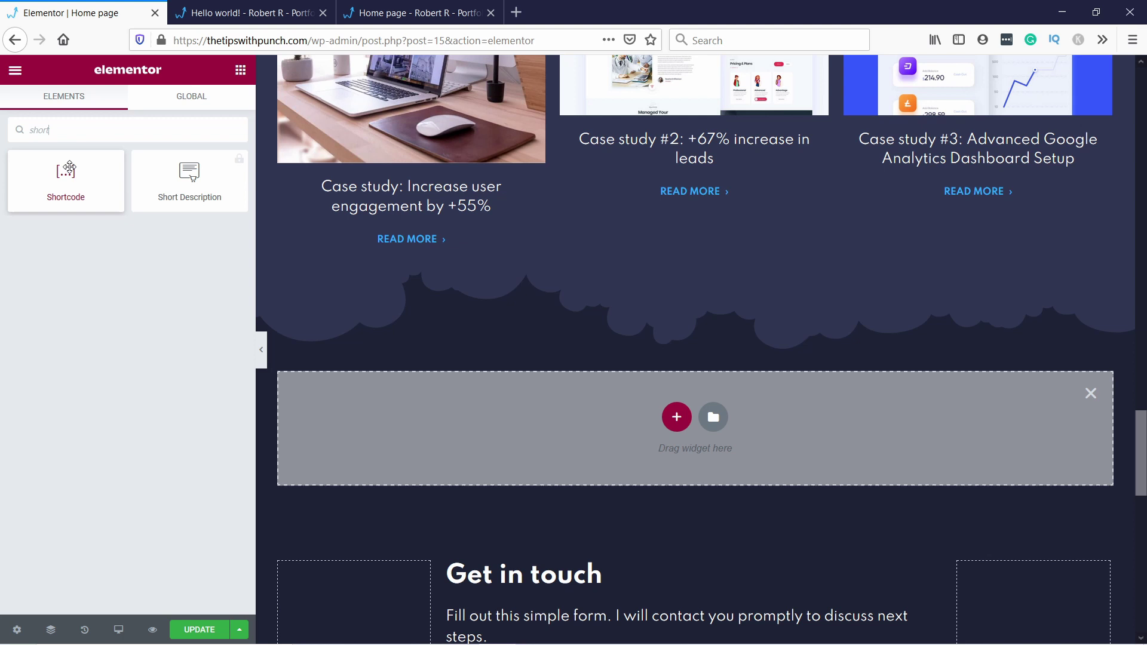
pyautogui.moveTo(76, 174); pyautogui.dragTo(607, 420)
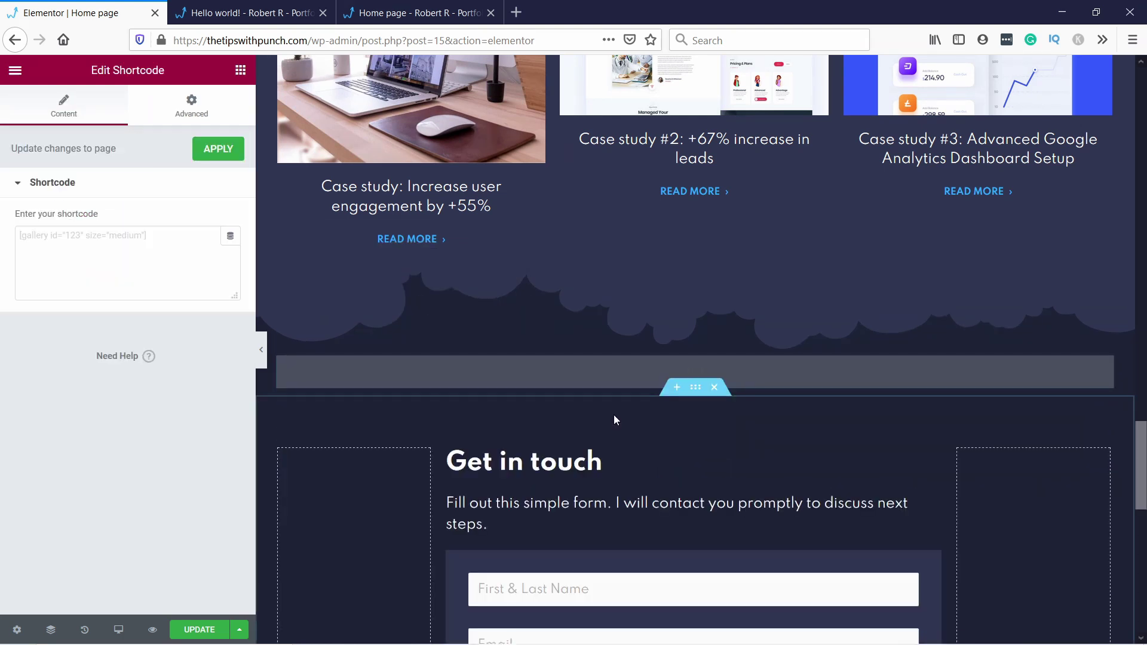
pyautogui.click(48, 236)
pyautogui.rightClick(48, 236)
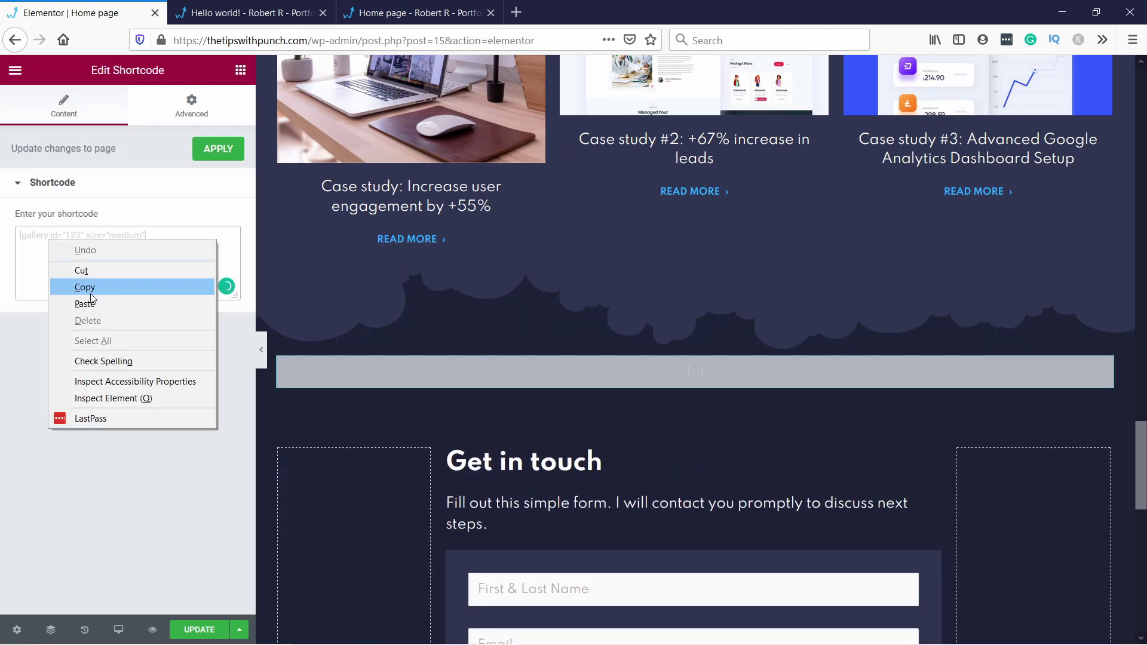
pyautogui.click(94, 302)
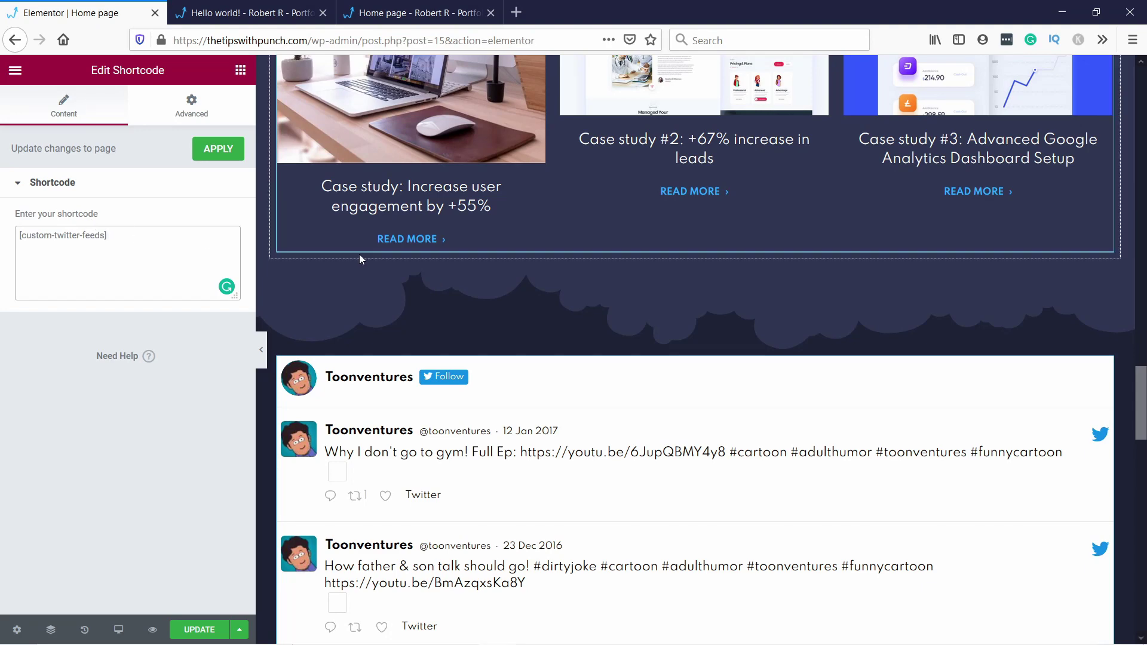
pyautogui.scroll(-5, 481, 197)
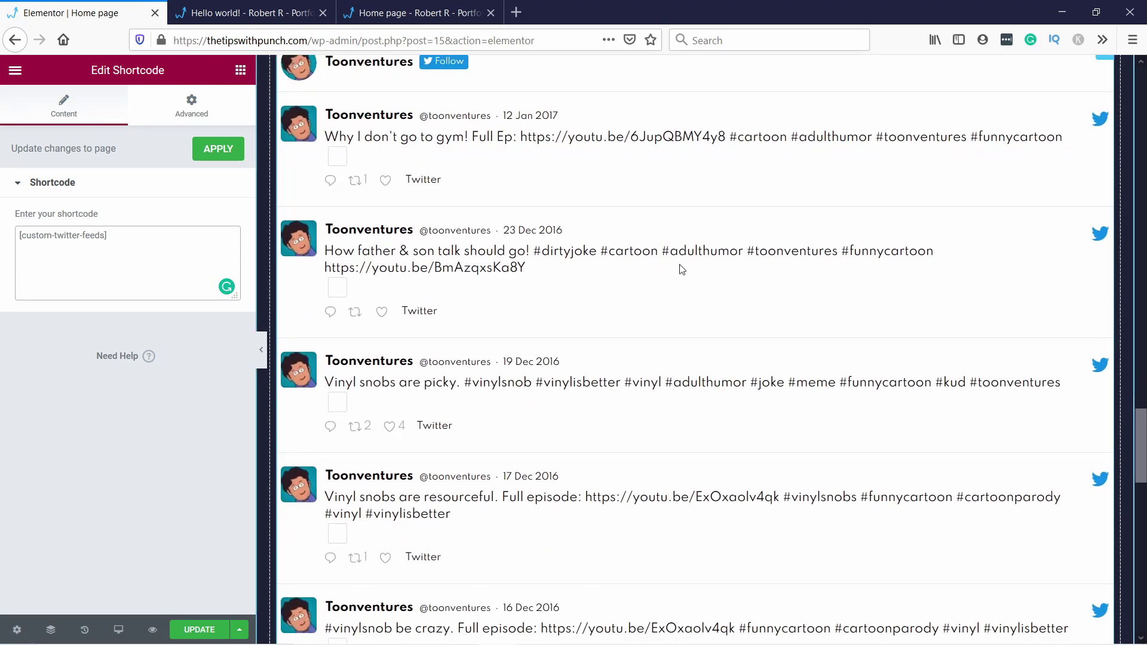
pyautogui.scroll(-4, 705, 285)
pyautogui.scroll(10, 531, 274)
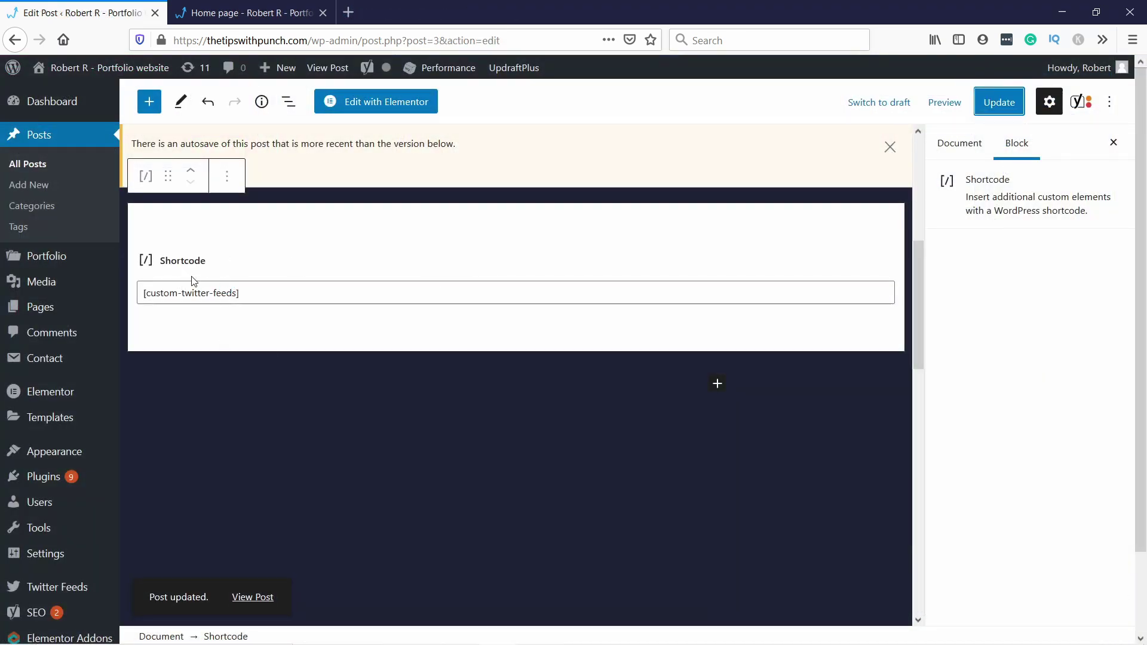
# Preview the Hello world! post in a new tab and scroll through its Twitter feed
pyautogui.click(945, 102)
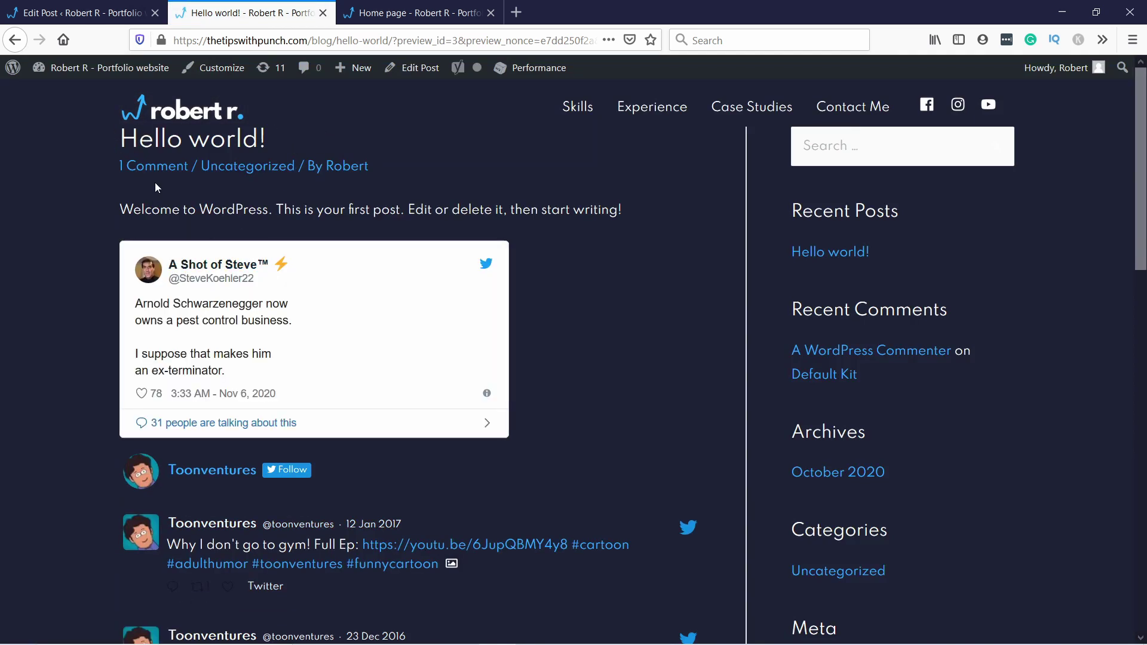
pyautogui.scroll(-4, 290, 233)
pyautogui.scroll(-2, 290, 233)
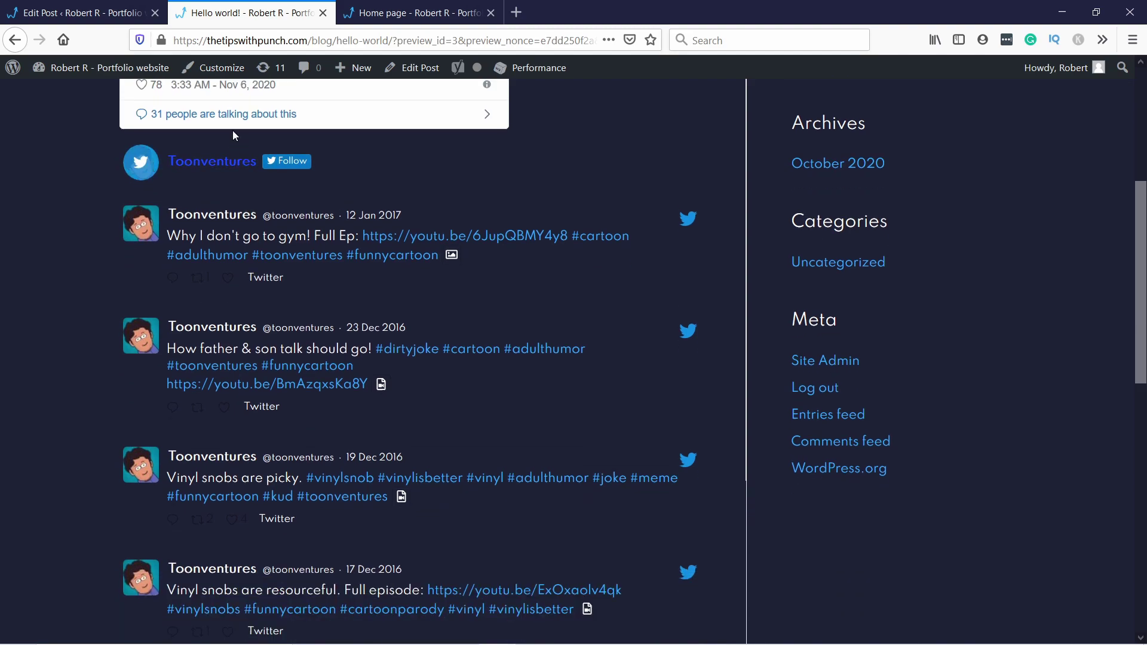
pyautogui.scroll(-3, 234, 278)
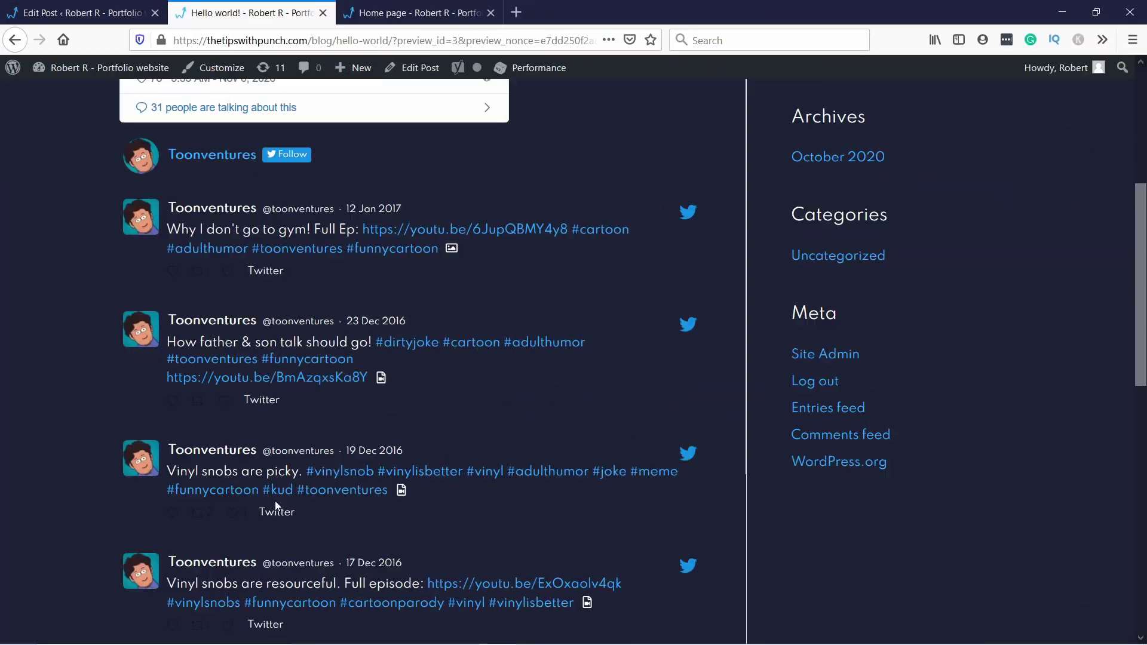
pyautogui.scroll(-3, 275, 500)
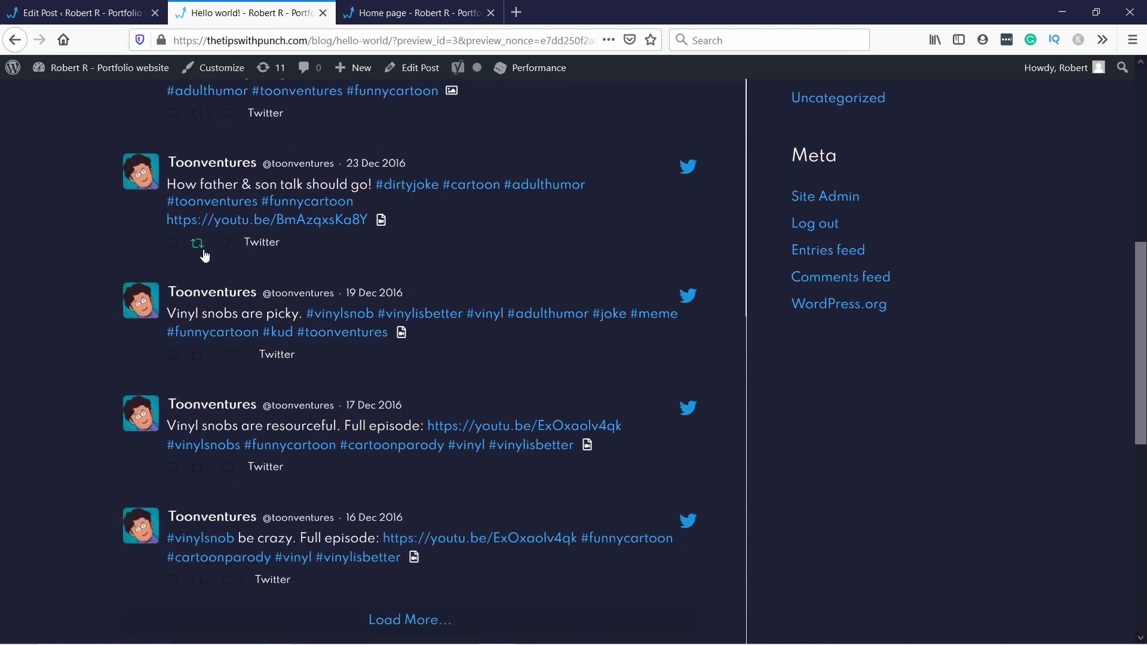
pyautogui.scroll(4, 221, 245)
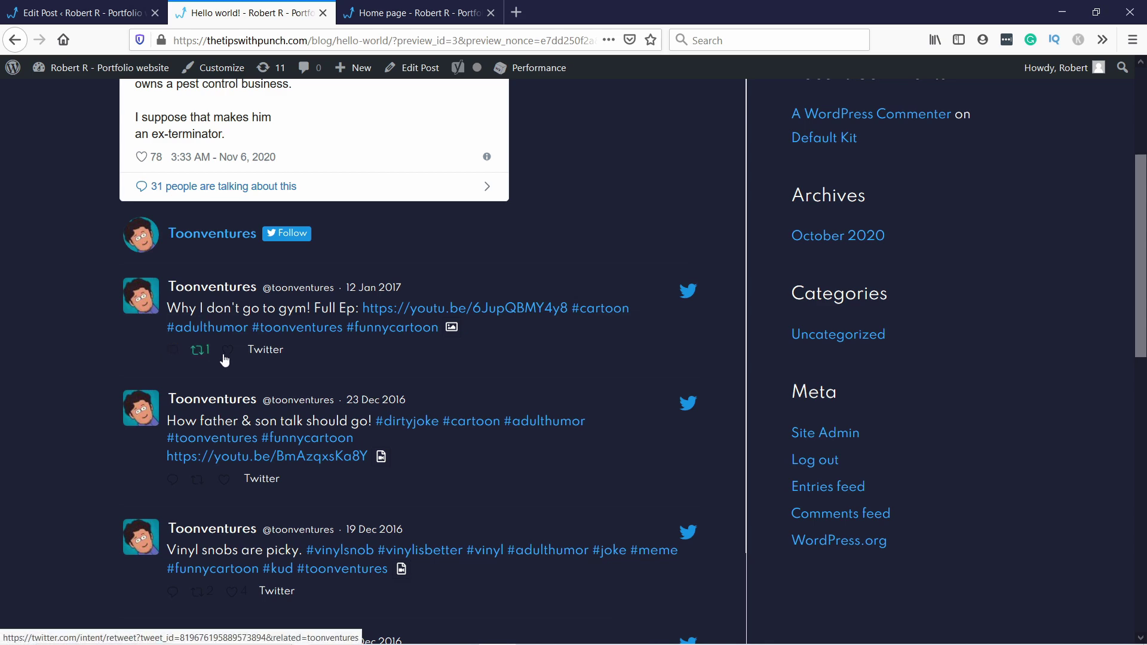
# Open the Custom Twitter Feeds settings on the Customize tab showing the colour options
pyautogui.click(66, 18)
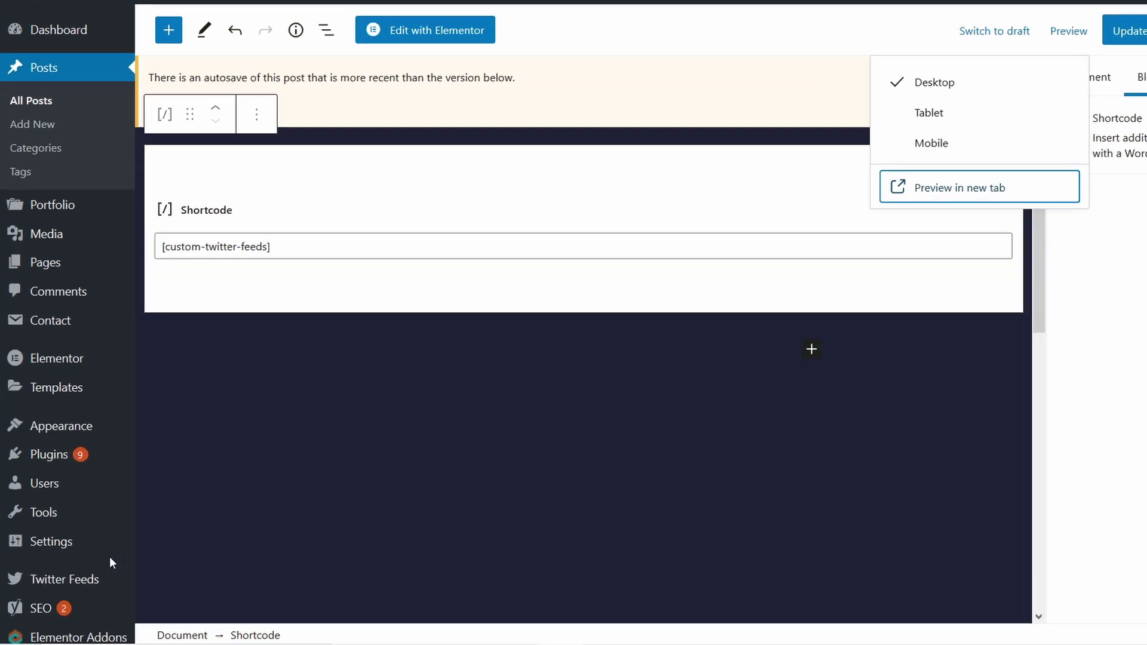
pyautogui.moveTo(69, 588)
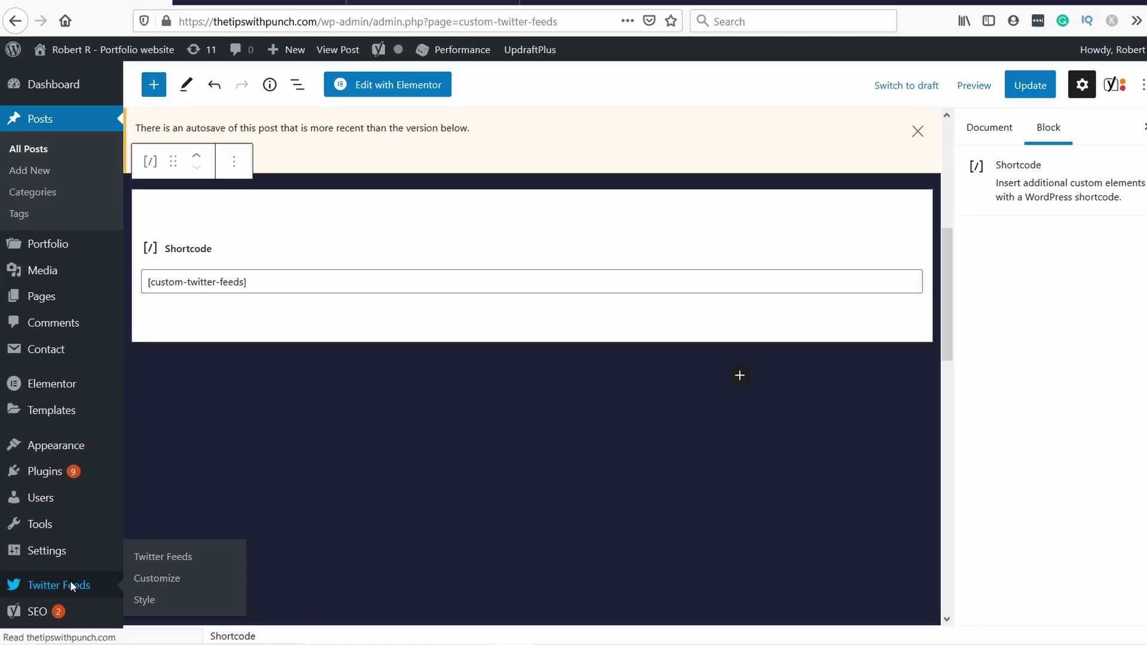
pyautogui.click(104, 562)
pyautogui.click(267, 167)
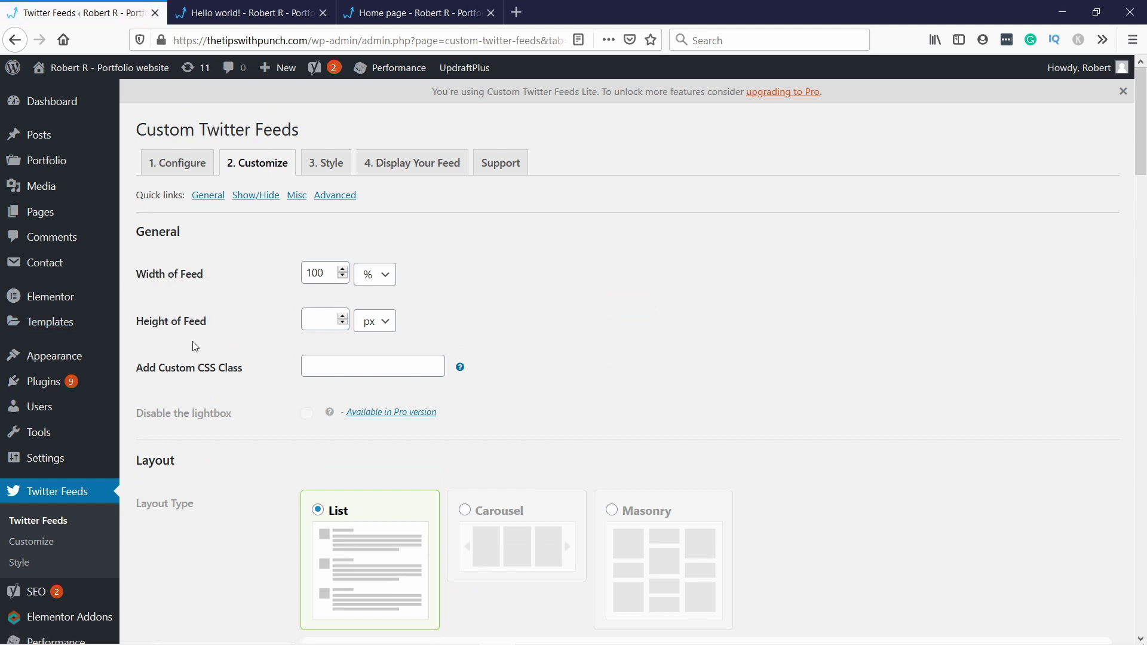
pyautogui.scroll(-2, 192, 342)
pyautogui.scroll(2, 274, 371)
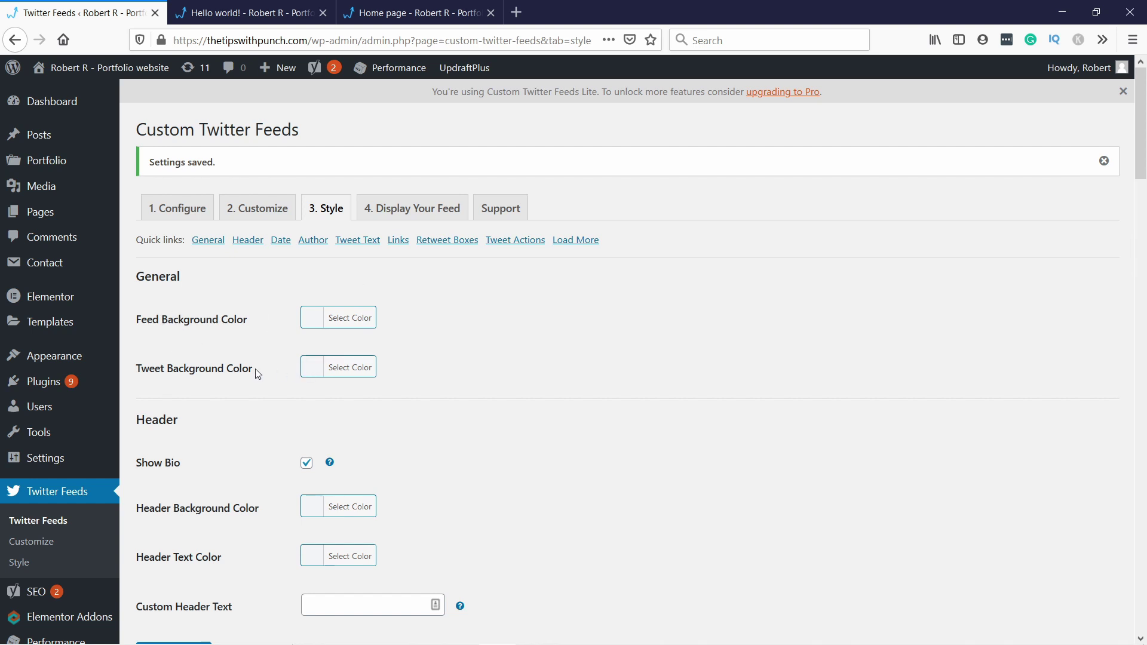
# Leave the tweet and header backgrounds unchanged and set the header text colour to black
pyautogui.click(304, 367)
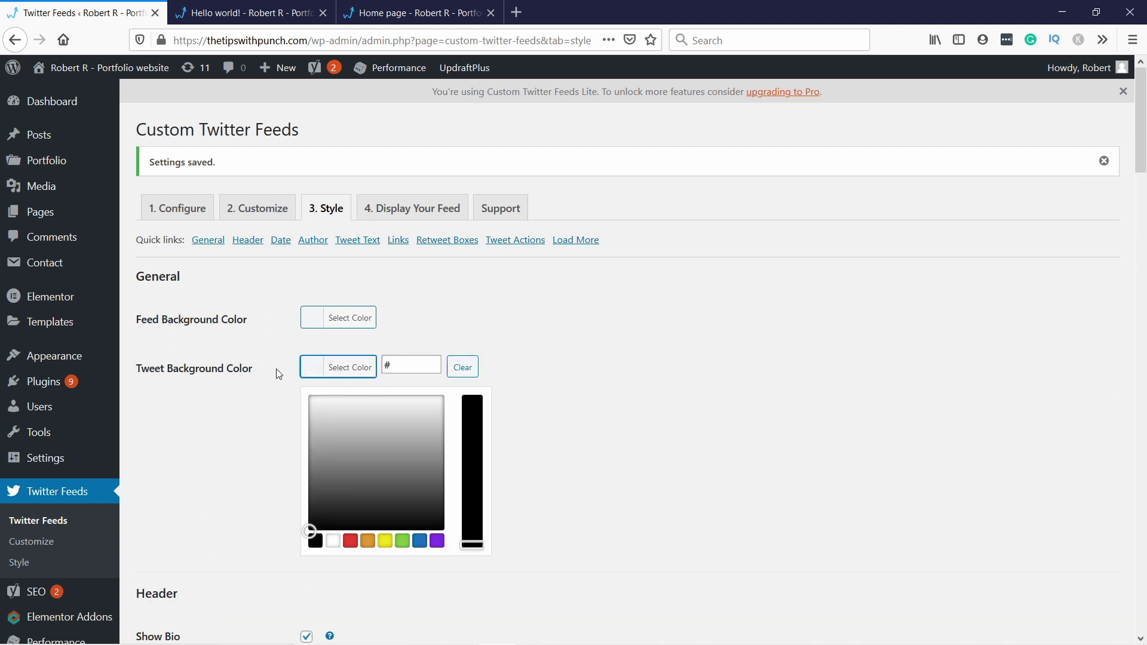
pyautogui.click(429, 329)
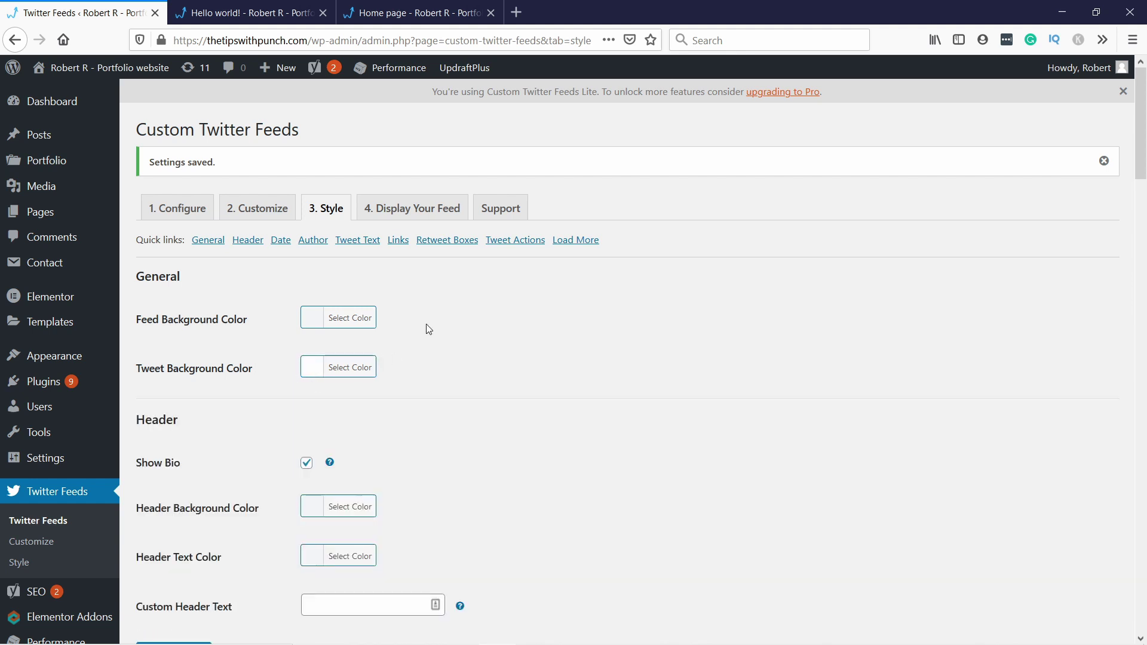
pyautogui.scroll(-3, 402, 307)
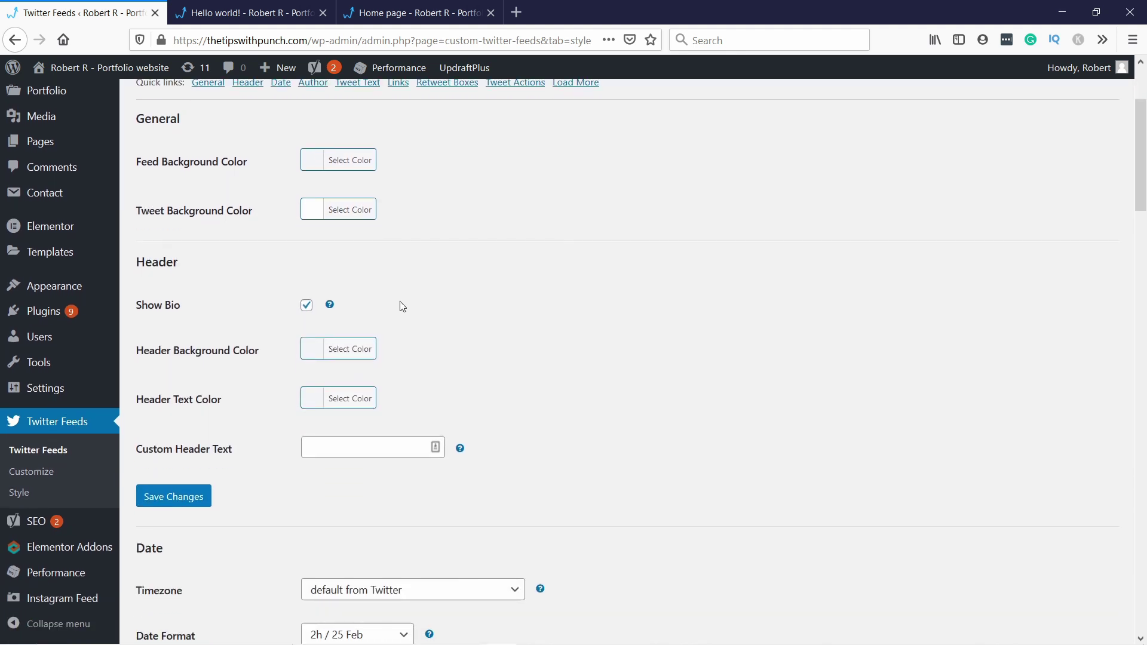
pyautogui.click(313, 358)
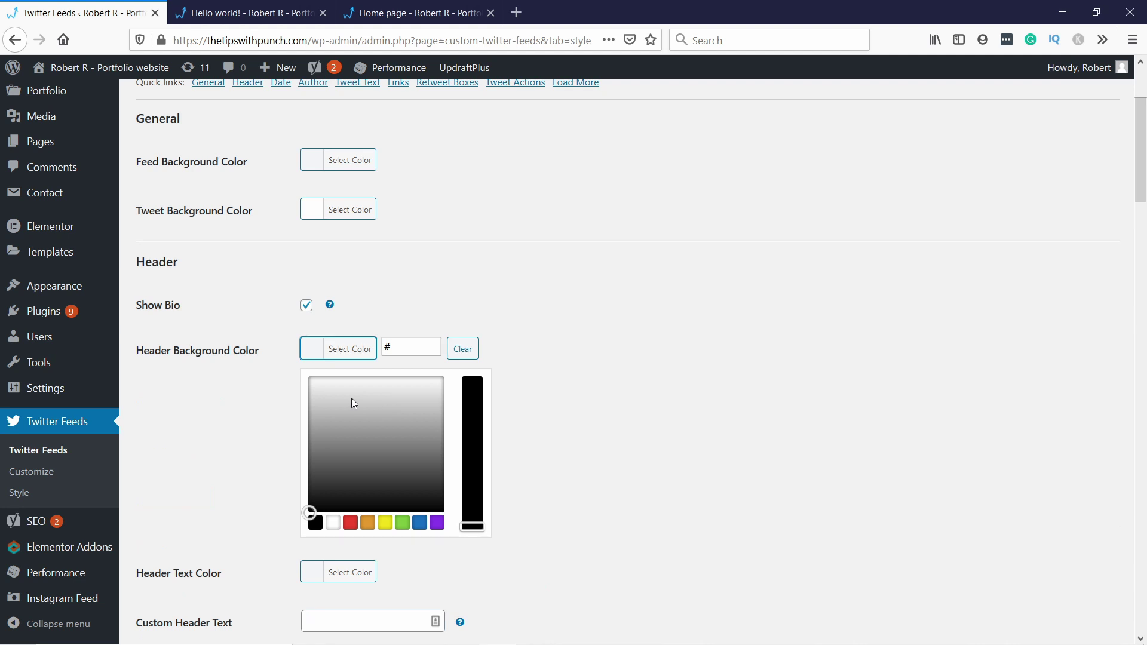
pyautogui.click(259, 310)
pyautogui.scroll(-2, 266, 313)
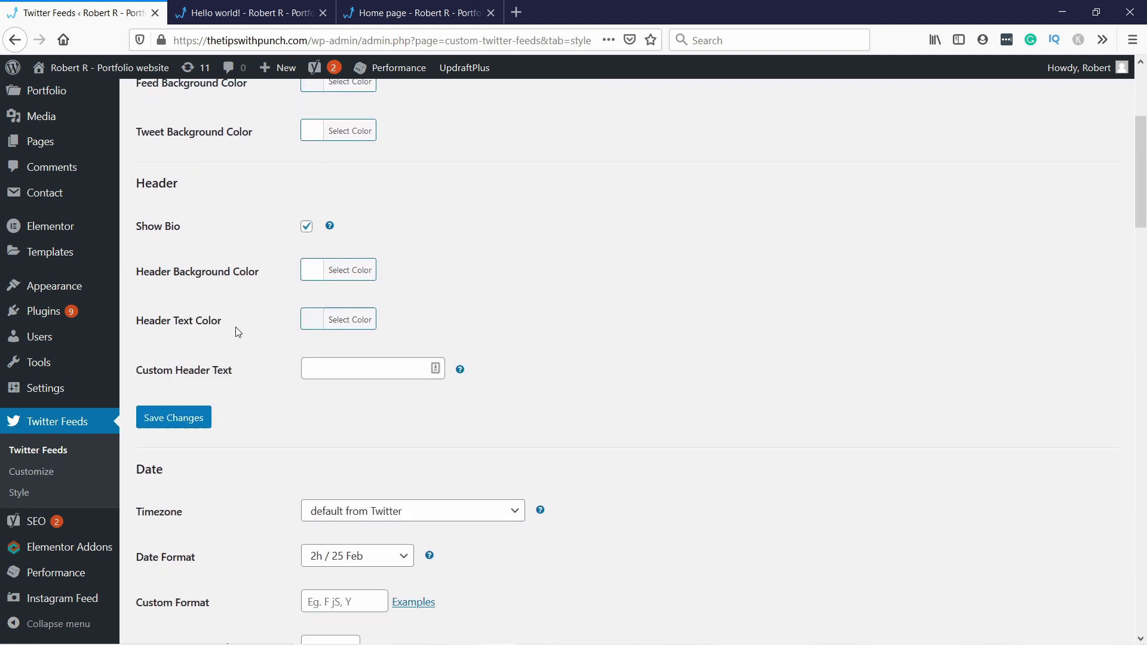
pyautogui.click(310, 319)
pyautogui.click(315, 493)
pyautogui.click(275, 482)
# Set the tweet text colour to black
pyautogui.scroll(-4, 247, 240)
pyautogui.scroll(-4, 241, 215)
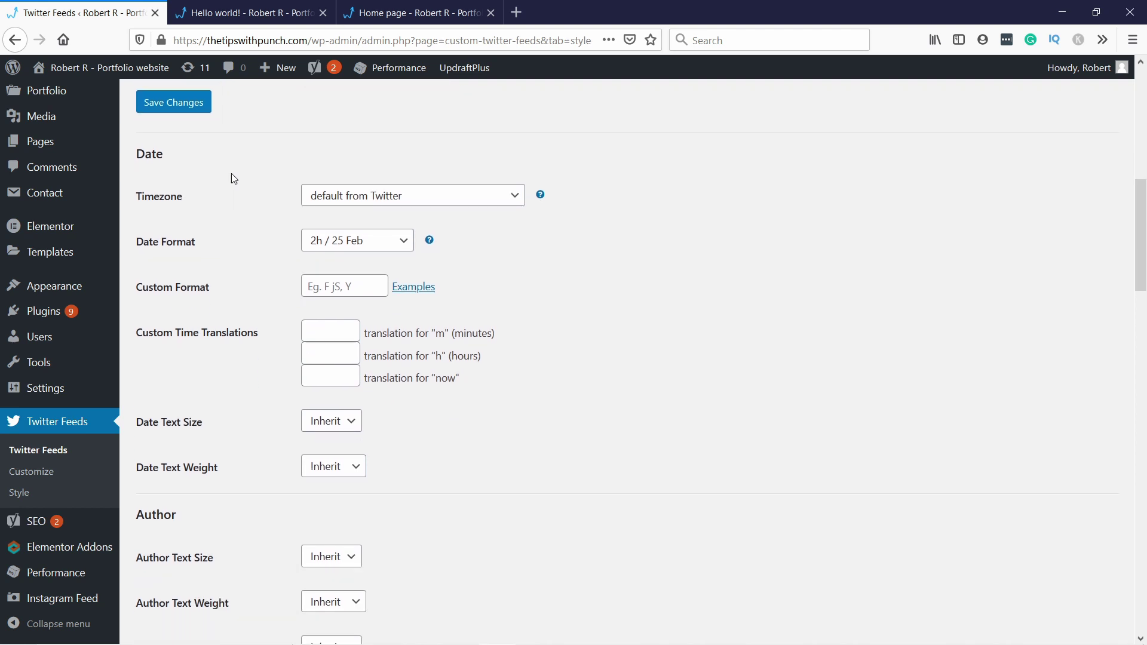
pyautogui.scroll(-3, 263, 197)
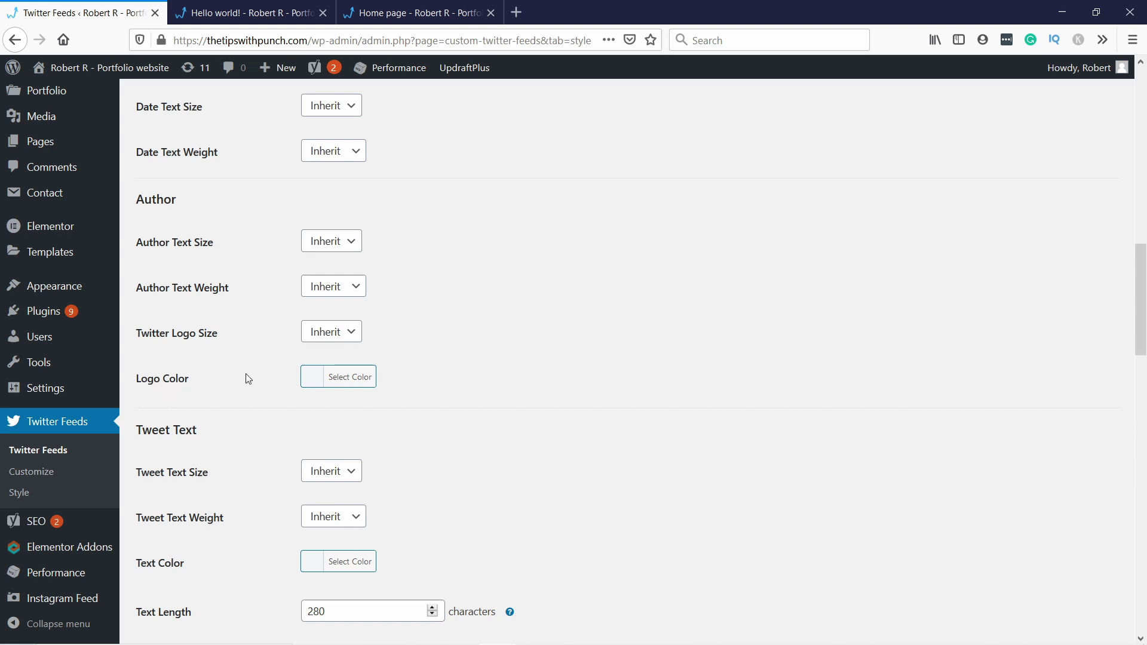
pyautogui.scroll(-3, 248, 379)
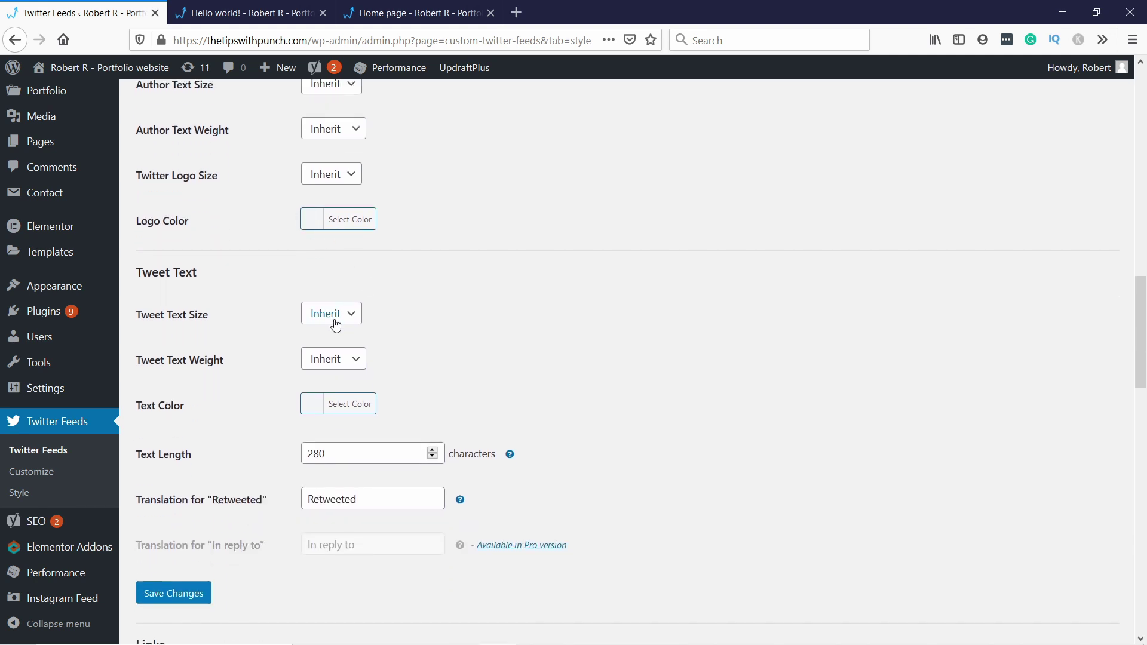
pyautogui.scroll(-1, 208, 283)
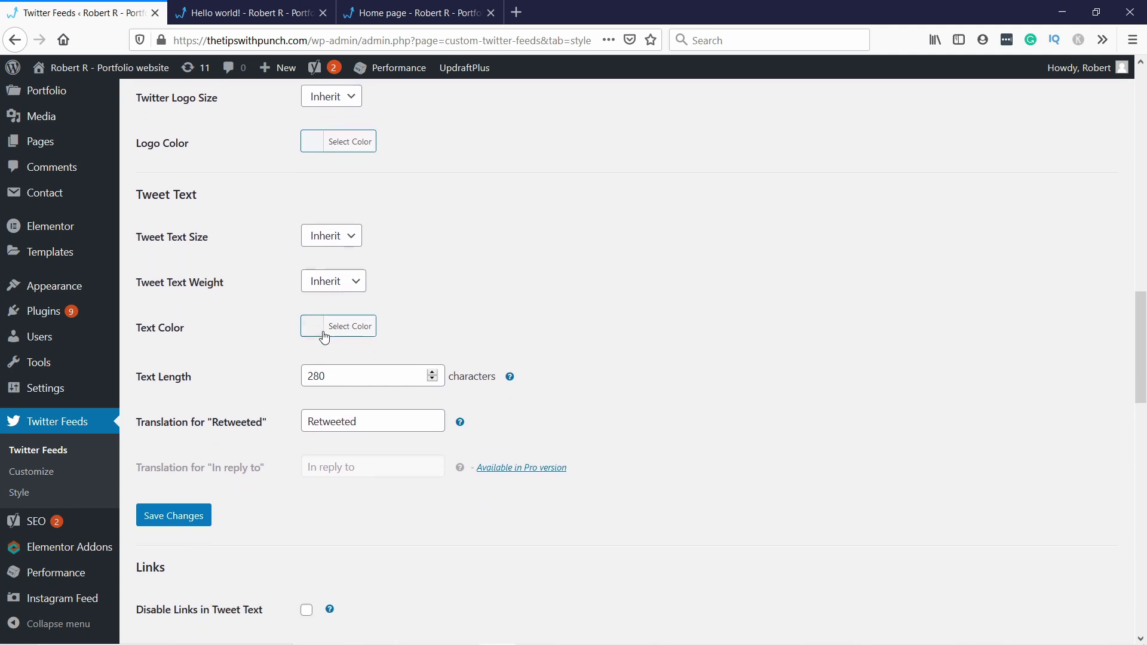
pyautogui.click(330, 326)
pyautogui.click(316, 499)
pyautogui.click(445, 310)
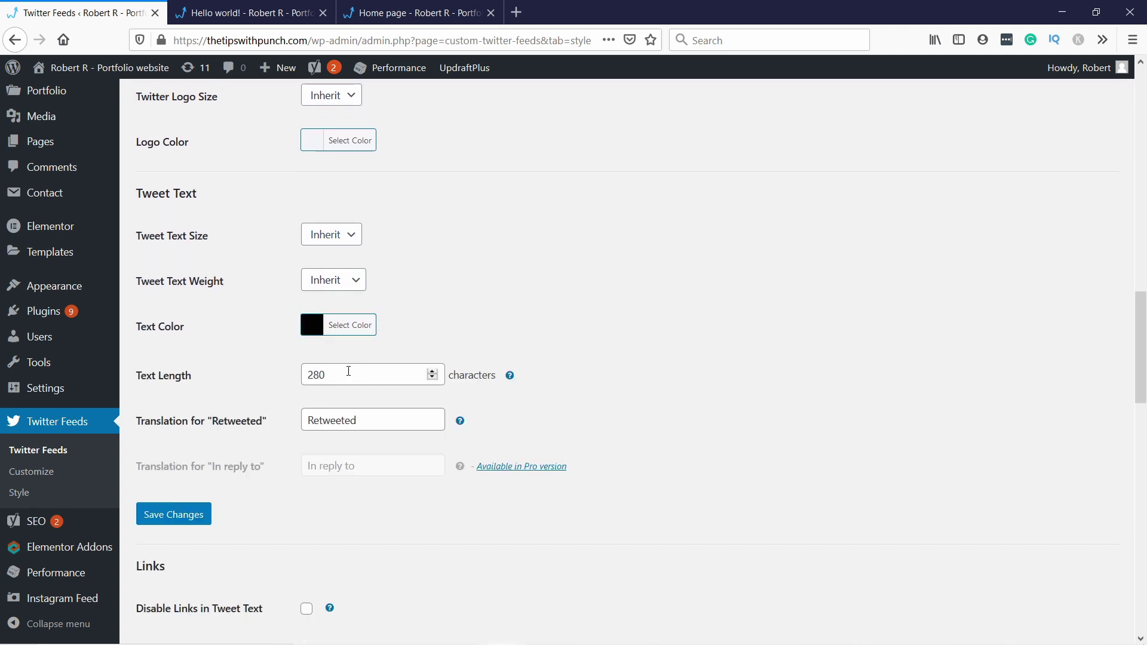
# Set the tweet link colour to blue #1e73be and save the style settings
pyautogui.scroll(-4, 430, 220)
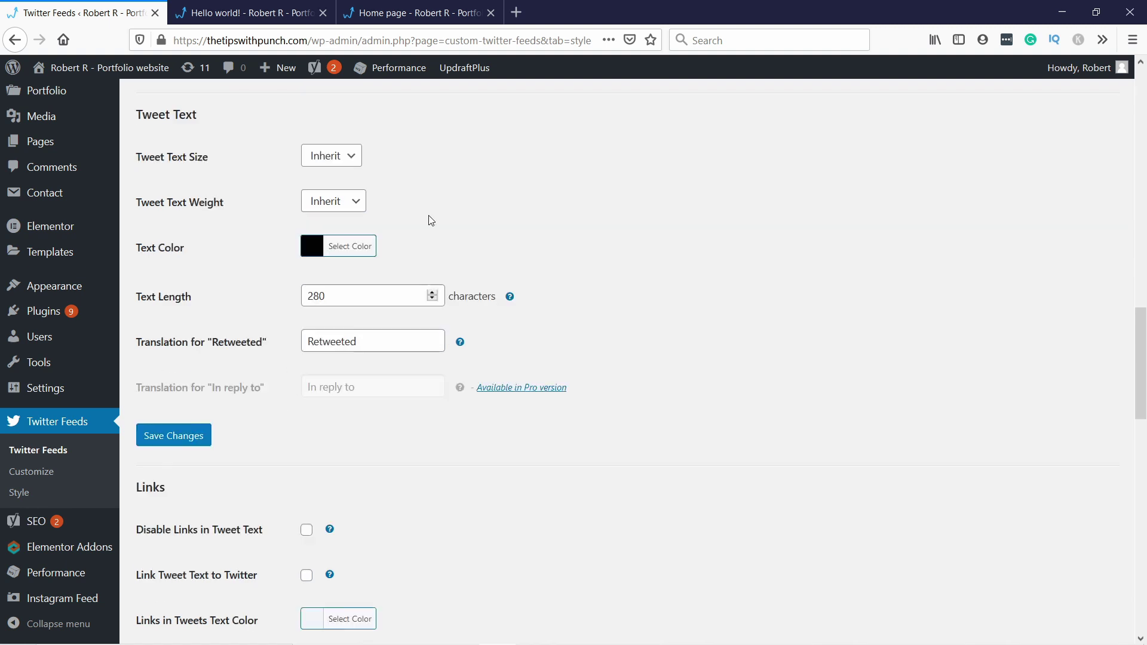
pyautogui.click(316, 392)
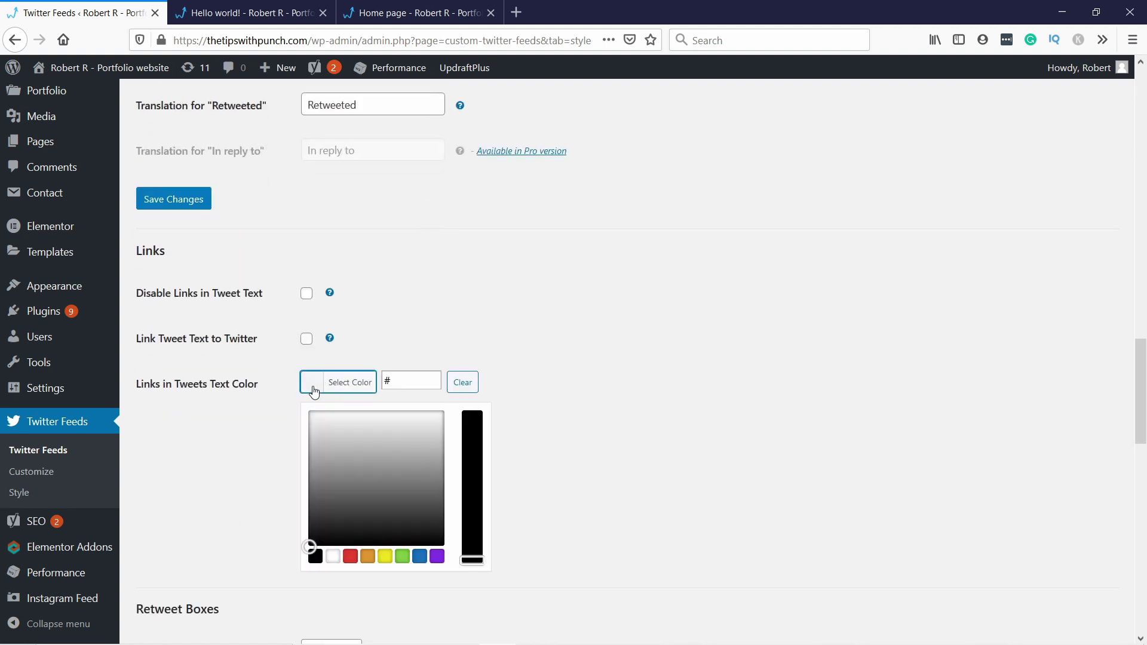
pyautogui.click(420, 556)
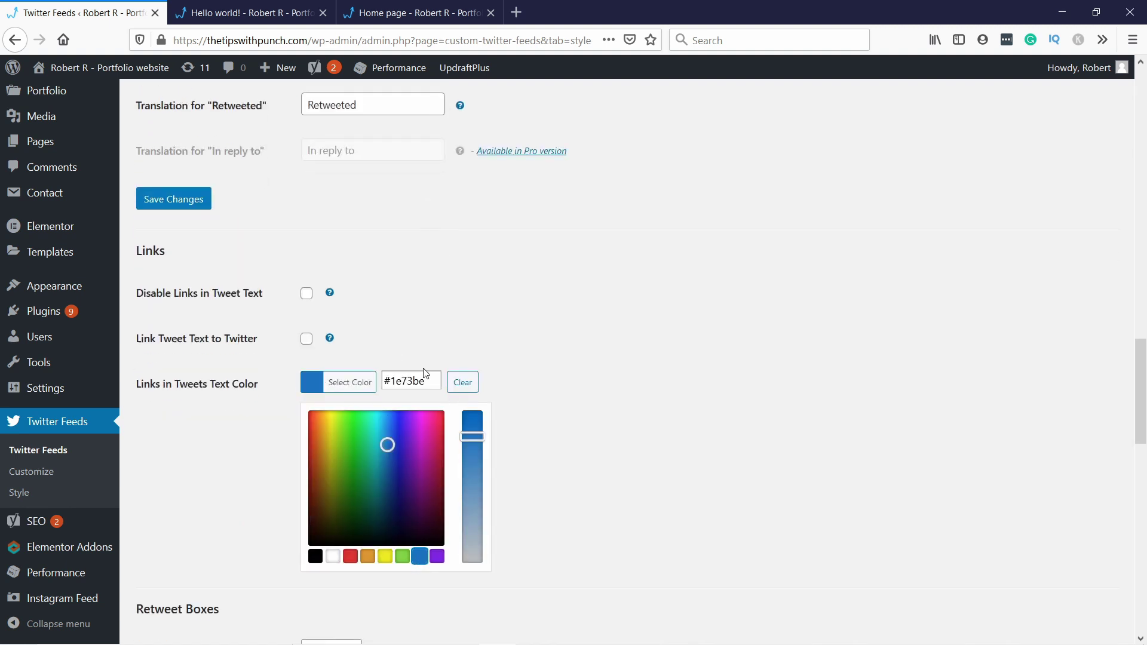
pyautogui.click(416, 270)
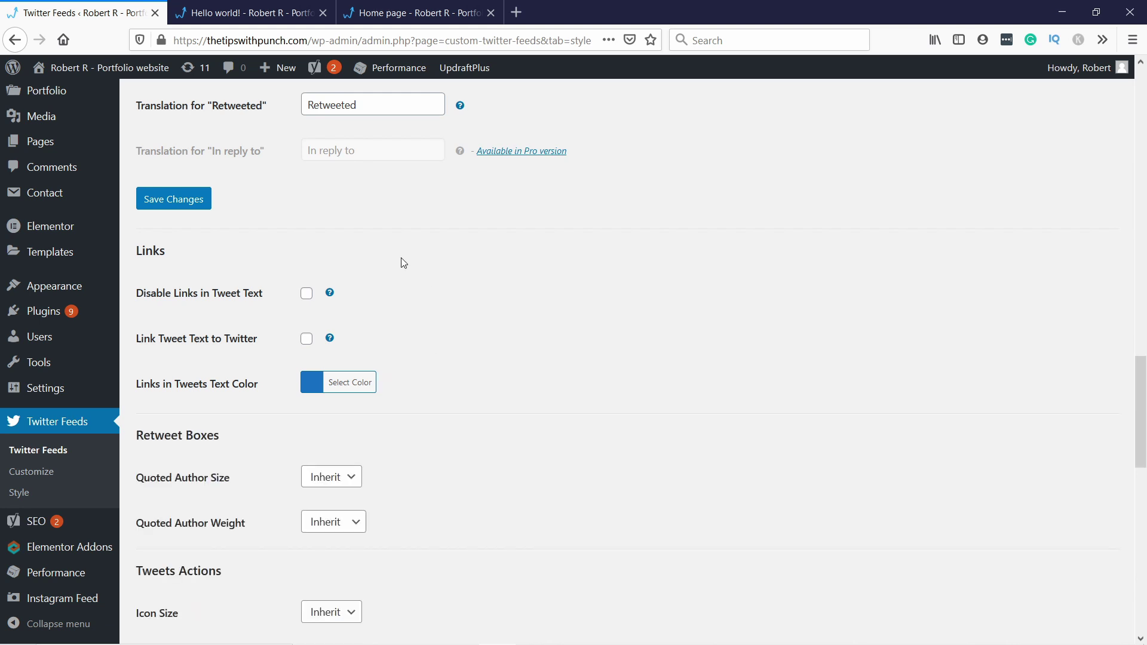
pyautogui.scroll(-6, 394, 266)
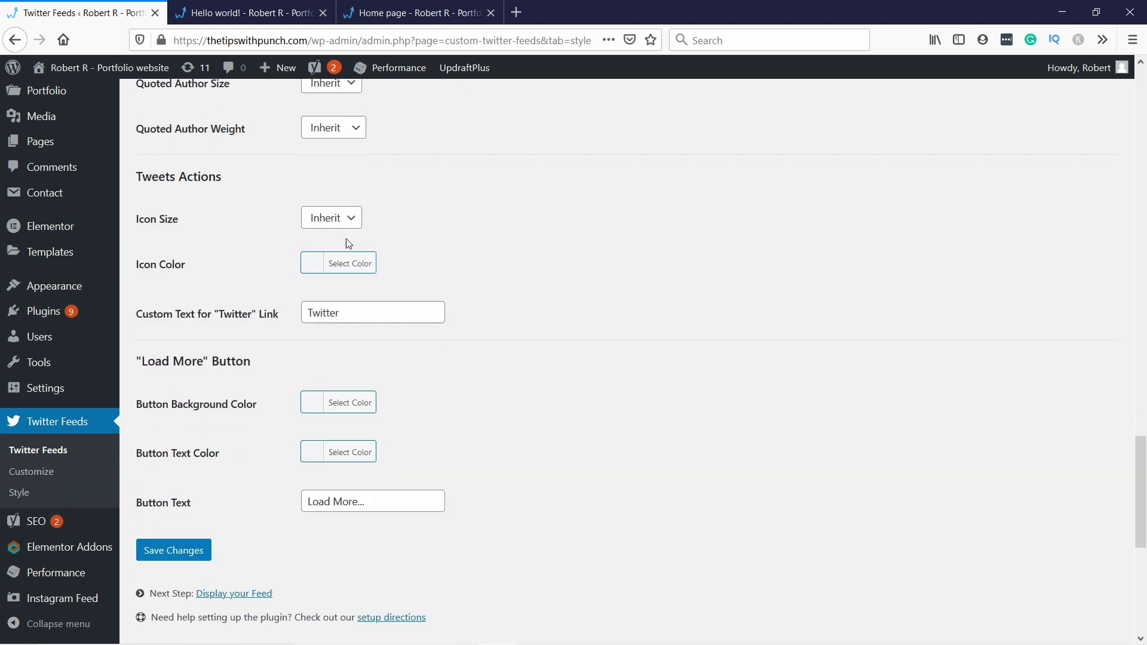
pyautogui.click(202, 551)
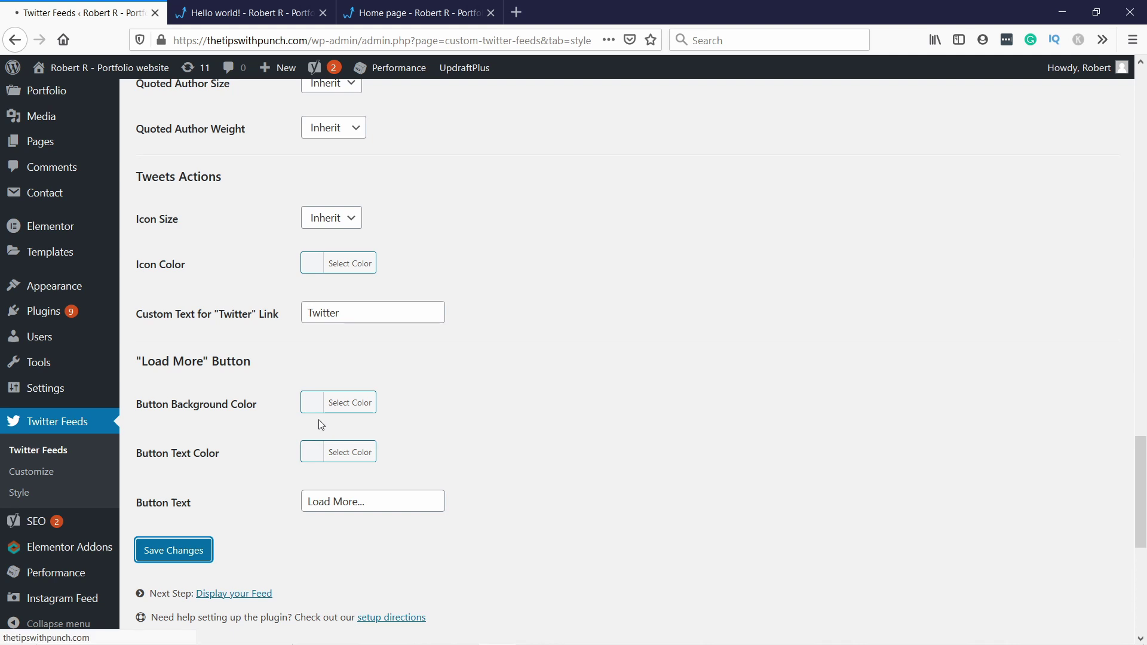
# Reload the Hello world! preview and scroll the feed to check black text and blue links
pyautogui.click(230, 13)
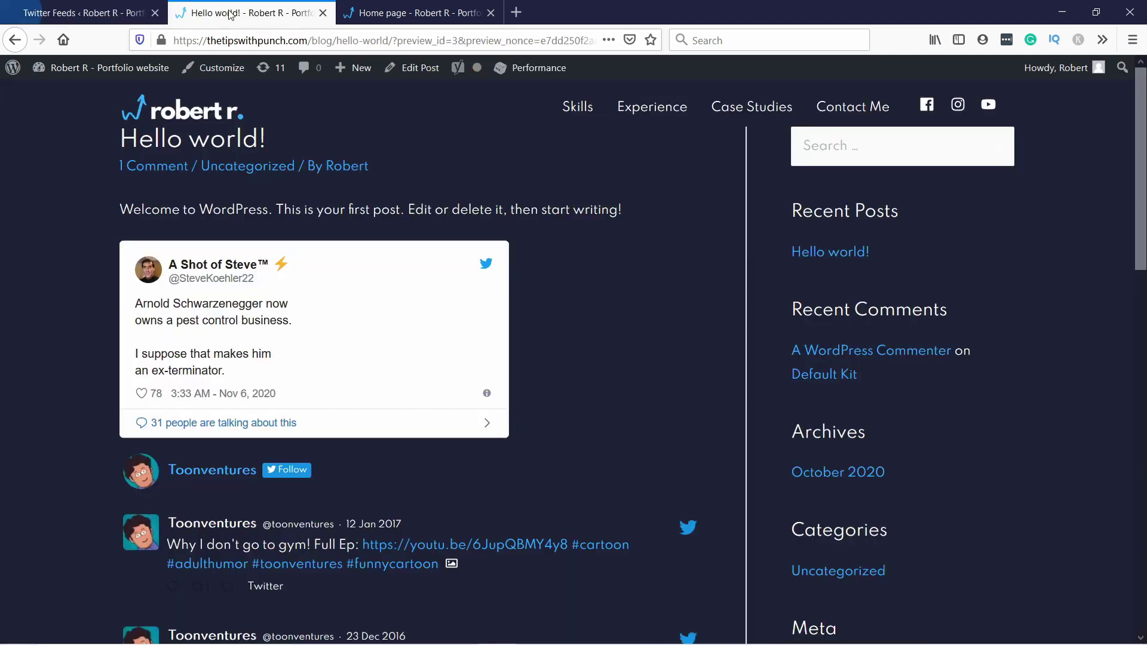
pyautogui.click(245, 41)
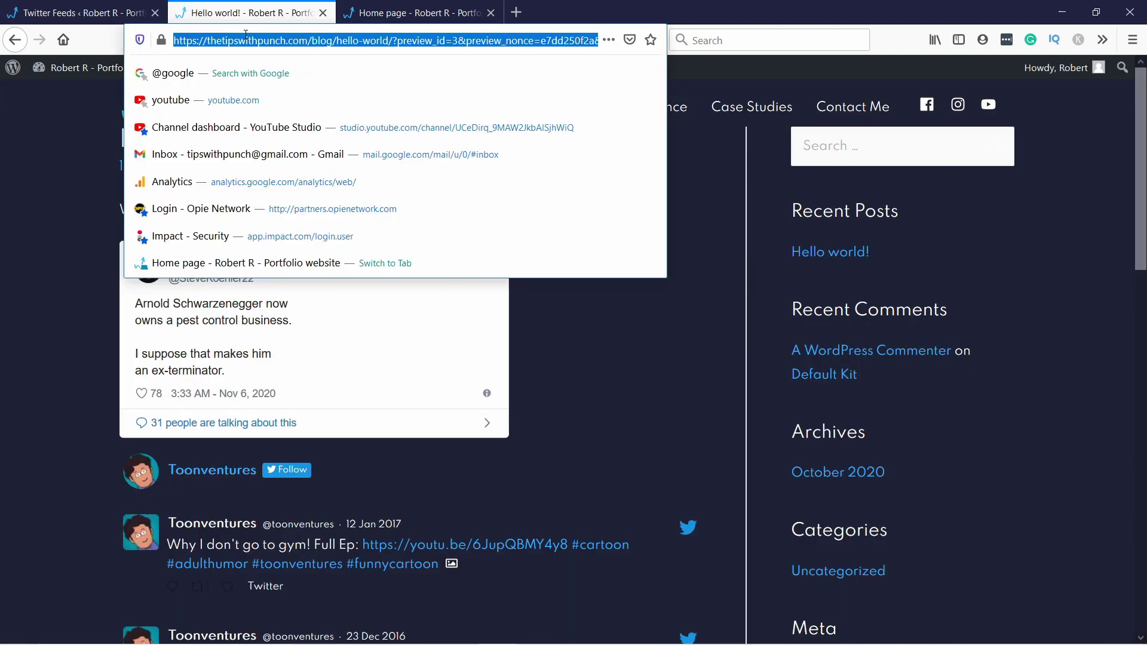
pyautogui.press('Return')
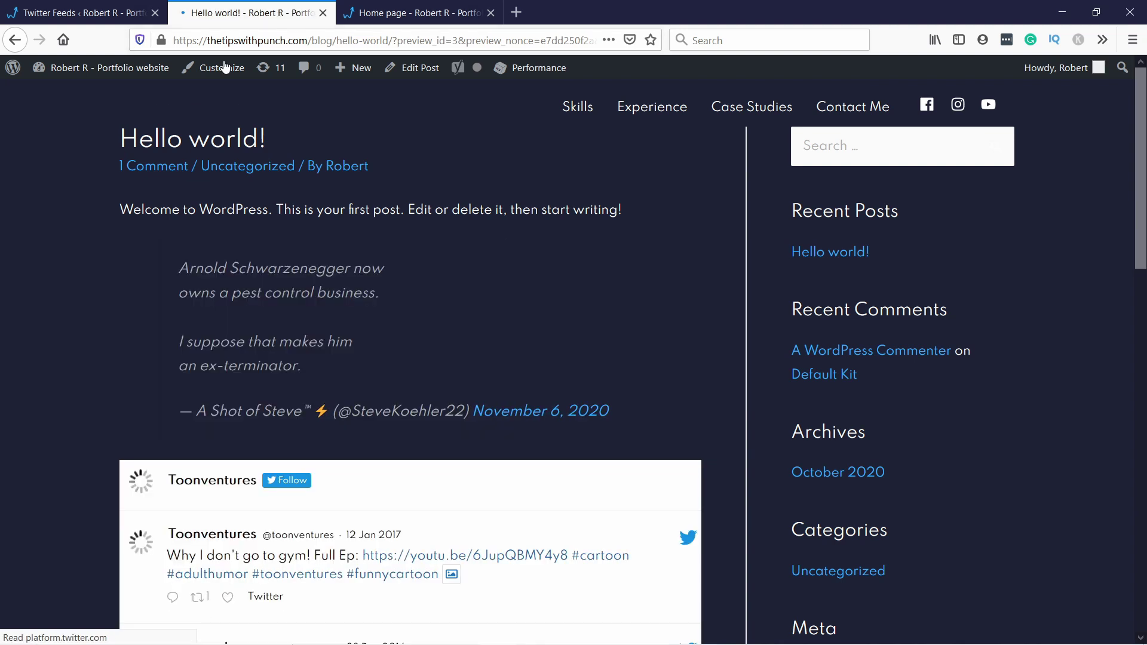
pyautogui.scroll(-2, 310, 182)
pyautogui.scroll(-3, 309, 182)
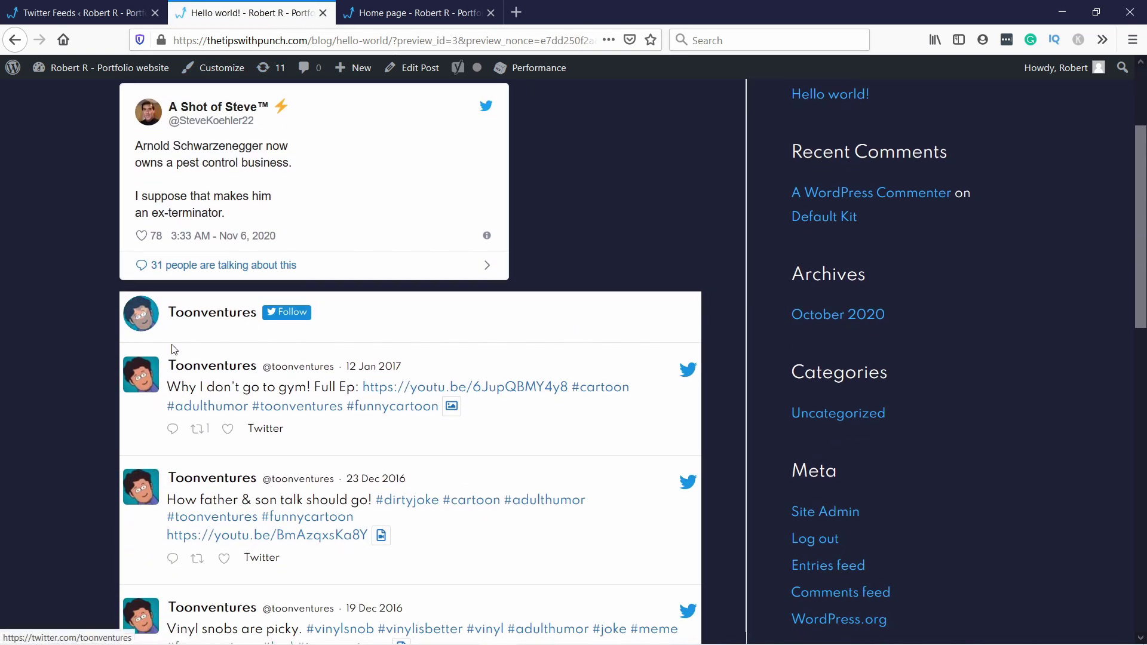
pyautogui.scroll(-5, 346, 335)
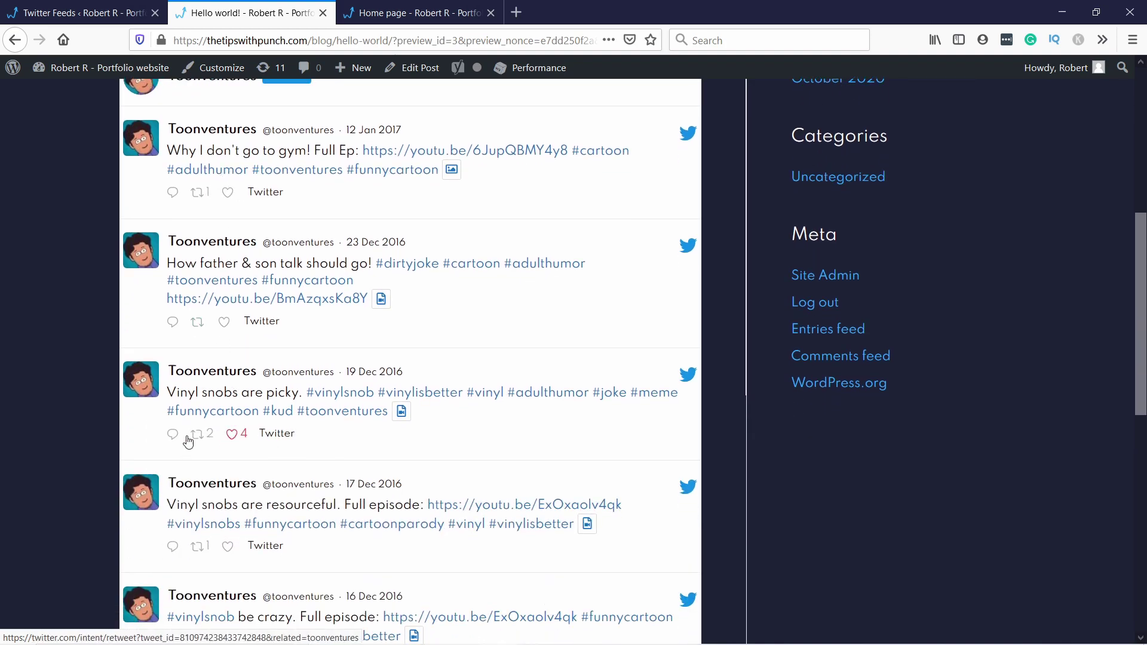
pyautogui.scroll(-6, 347, 425)
pyautogui.scroll(12, 338, 311)
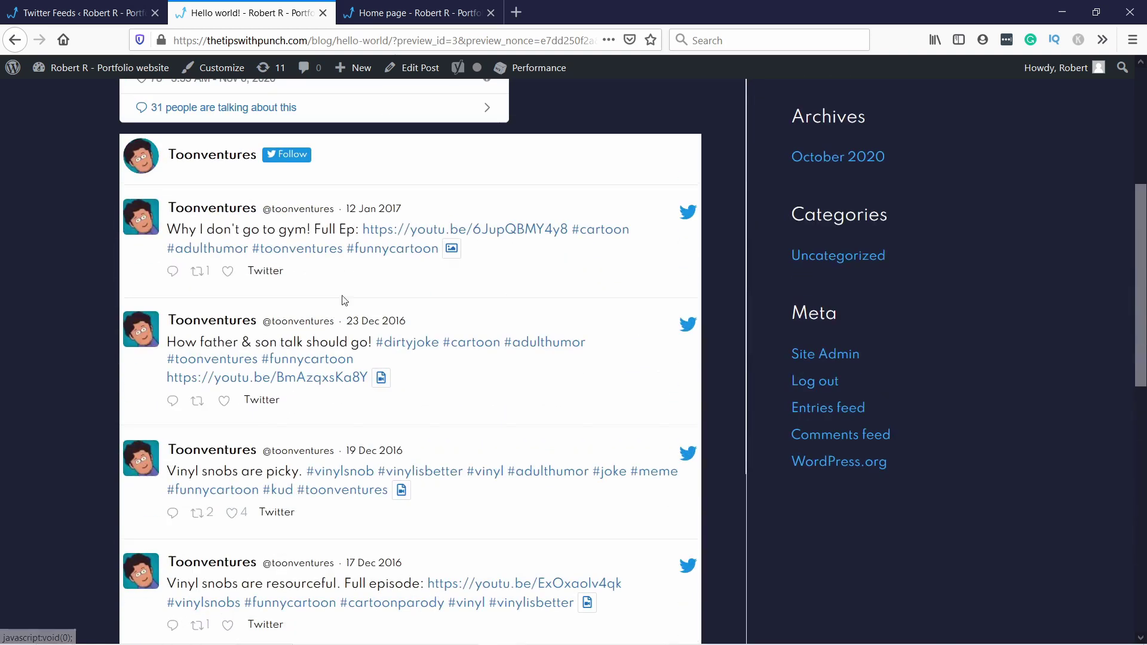